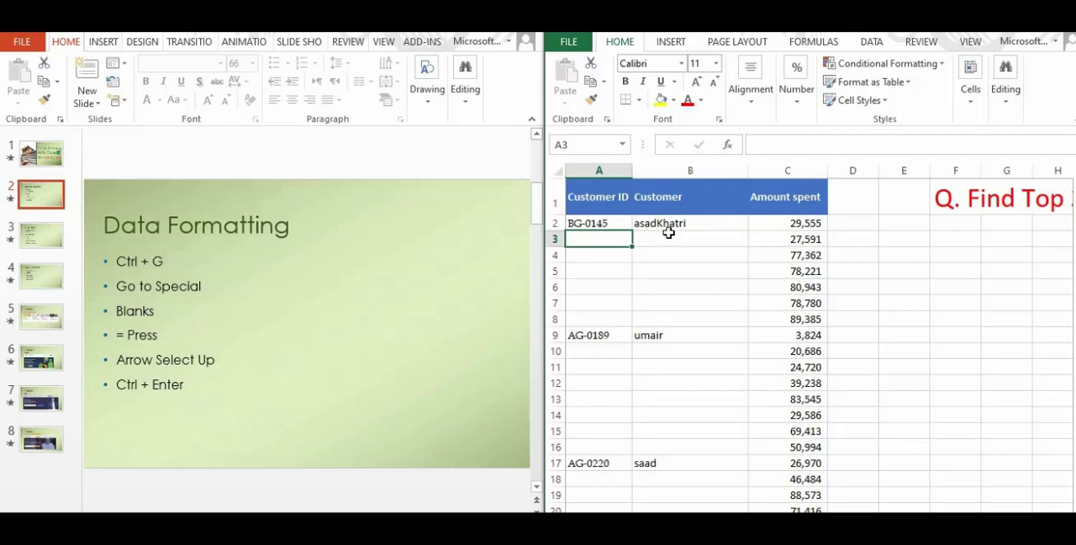
Insert the missing space between the customer's first and last name in cell B2
left_click(685, 225)
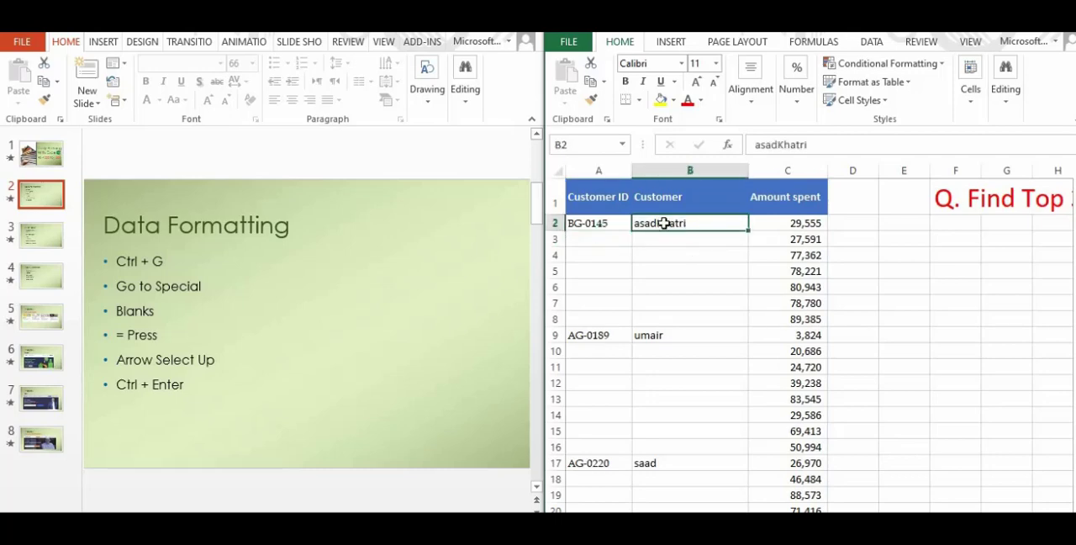
double_click(659, 222)
left_click(687, 277)
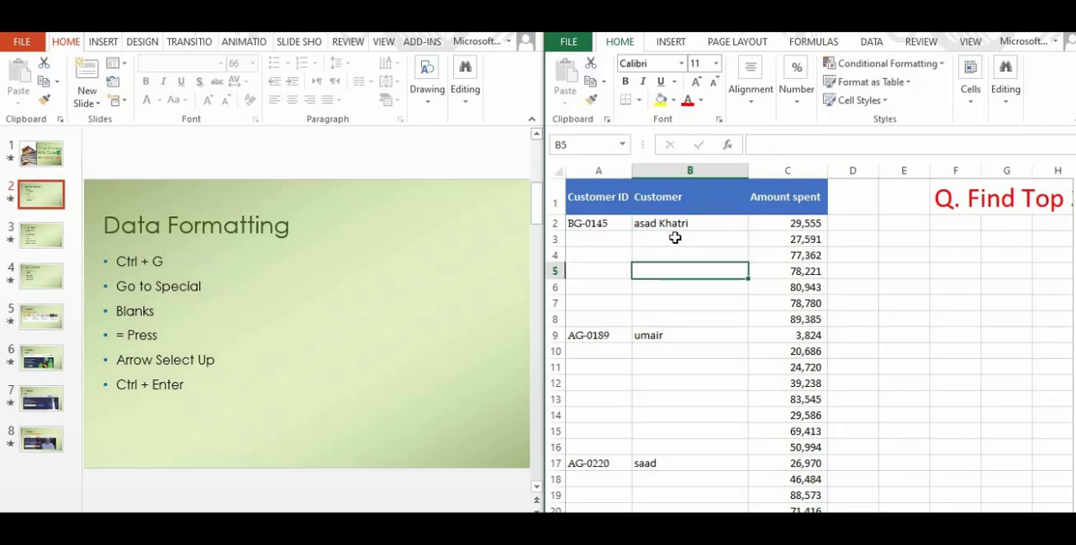
left_click(675, 238)
left_click(679, 225)
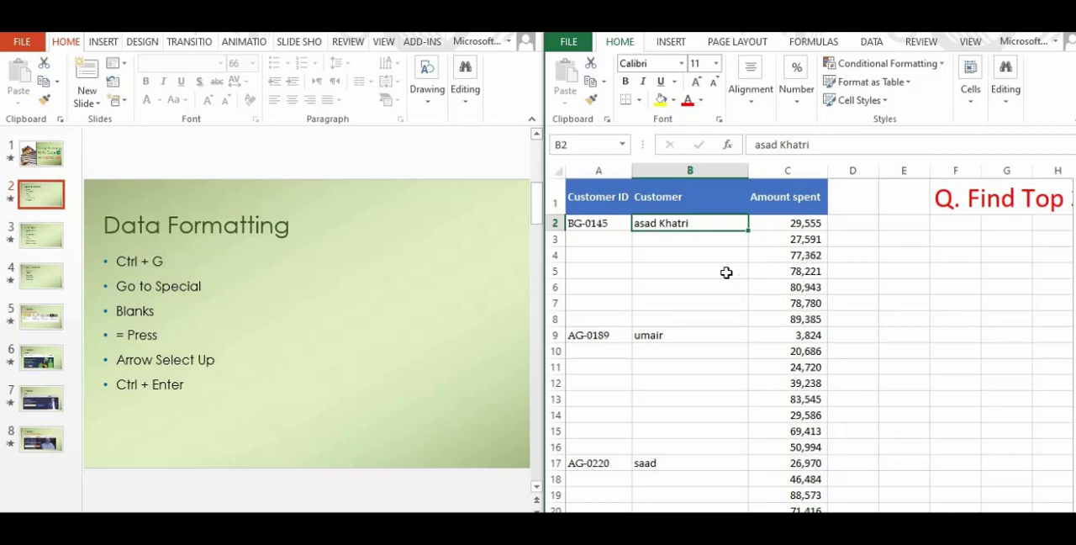
Examine the blank cells between customer names down the Customer column
left_click_drag(698, 244, 698, 319)
scroll(690, 382, "down", 14)
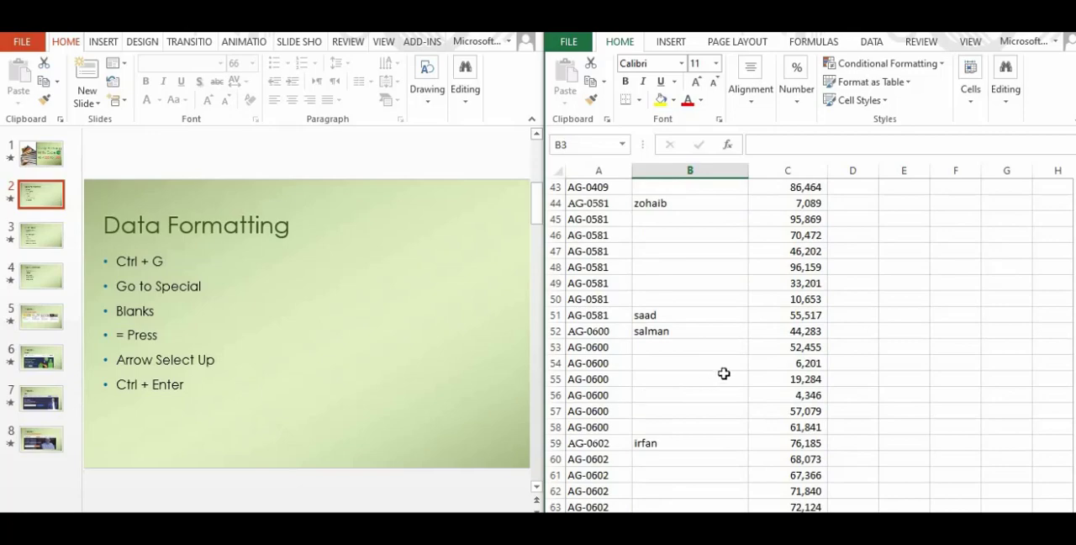
scroll(693, 390, "down", 6)
scroll(693, 390, "down", 18)
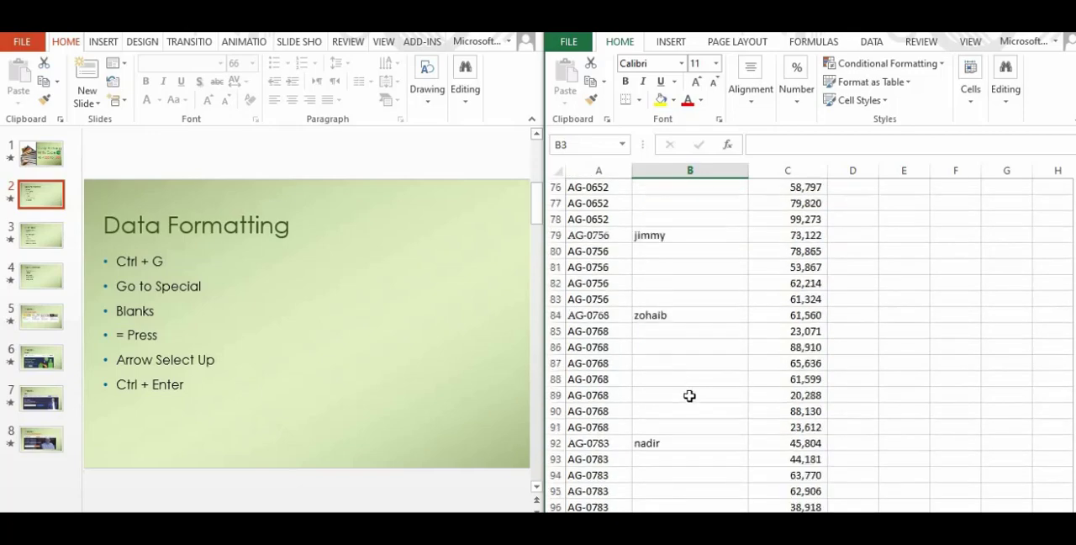
scroll(690, 395, "up", 5)
scroll(686, 388, "up", 20)
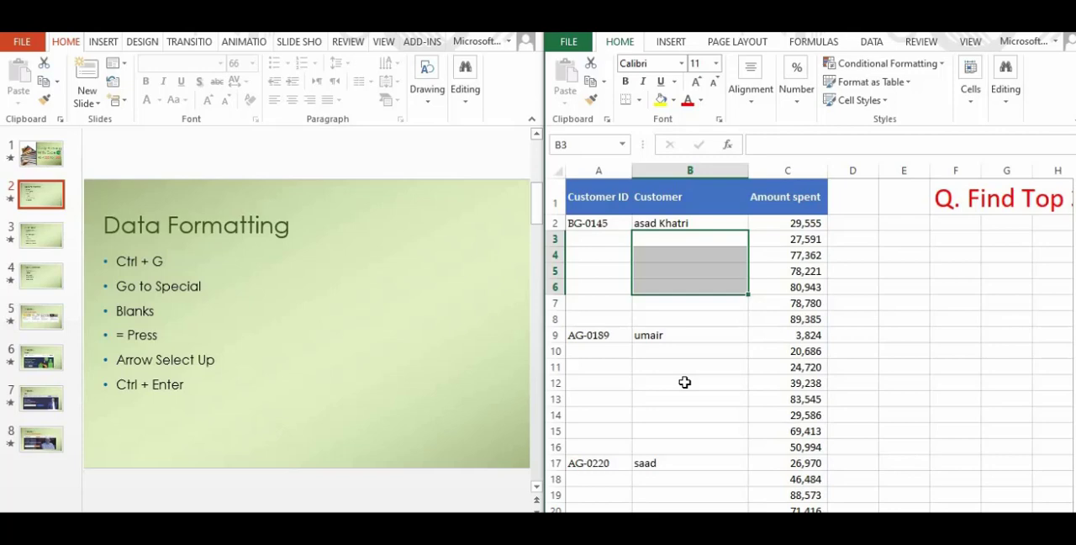
left_click(687, 367)
Select only the blank cells within the whole customer data range using Go To Special with the Blanks option
left_click(616, 243)
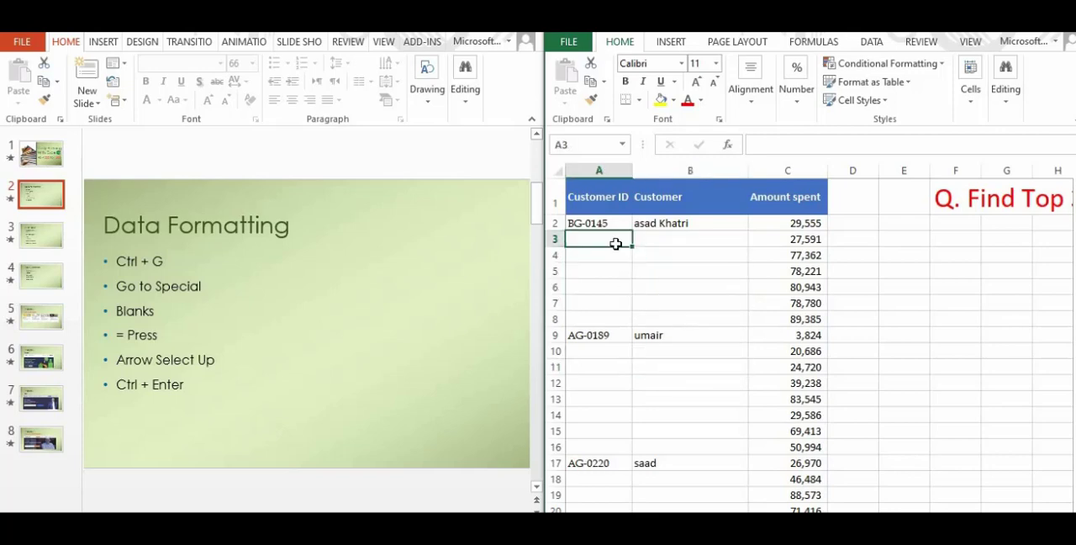
key("ctrl+a")
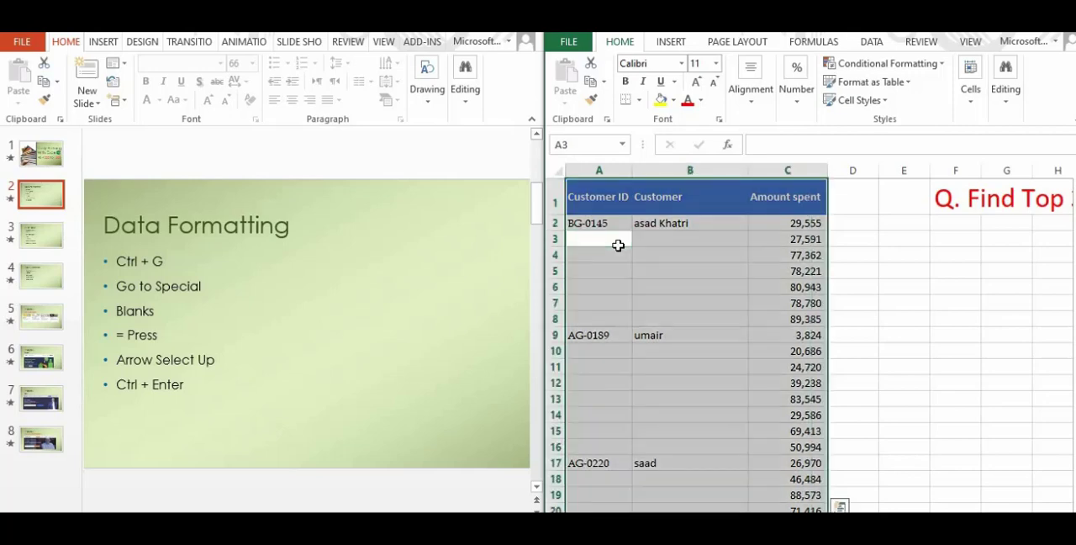
scroll(703, 333, "down", 17)
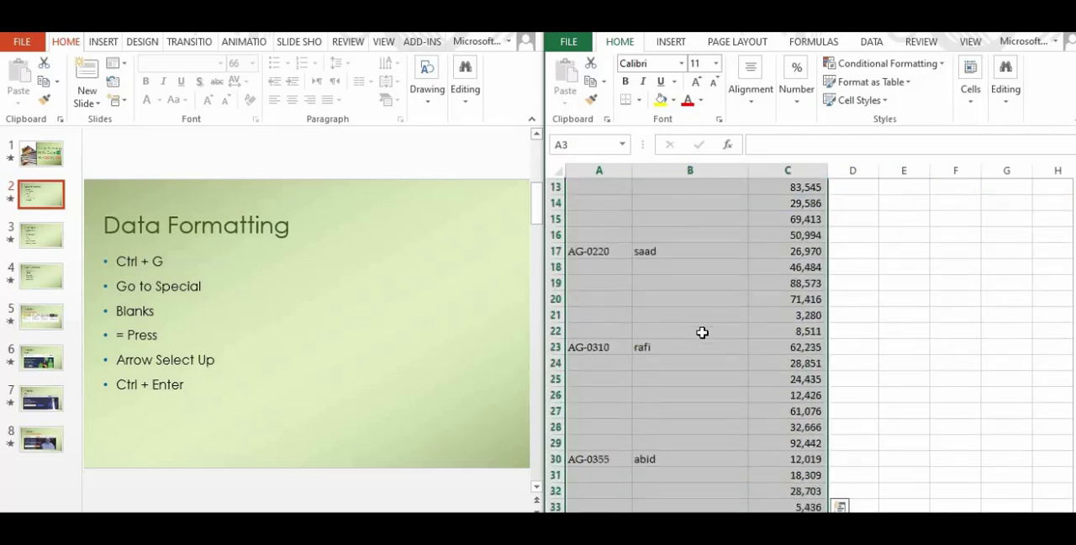
scroll(703, 333, "down", 14)
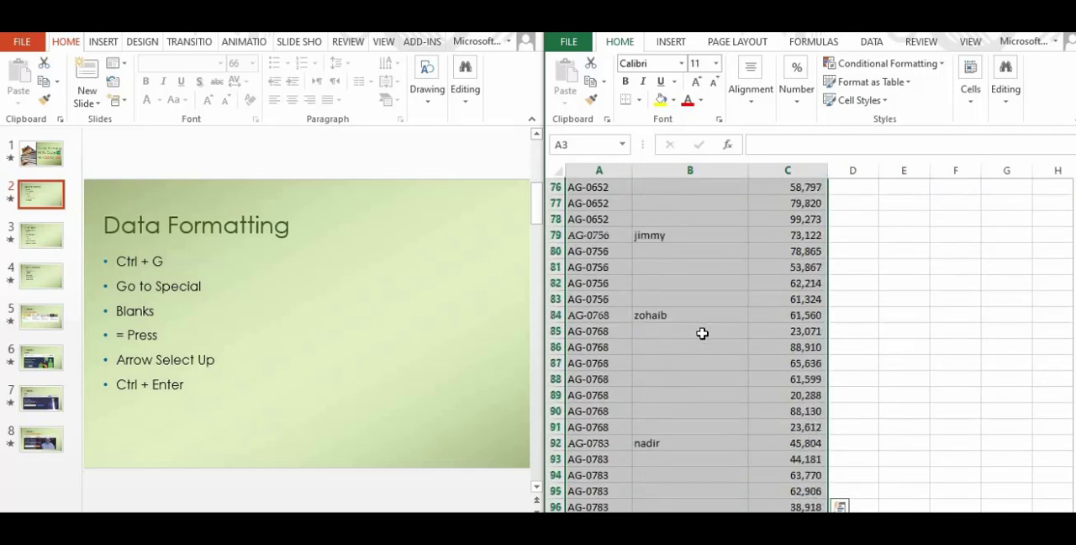
scroll(703, 333, "down", 4)
scroll(702, 333, "up", 20)
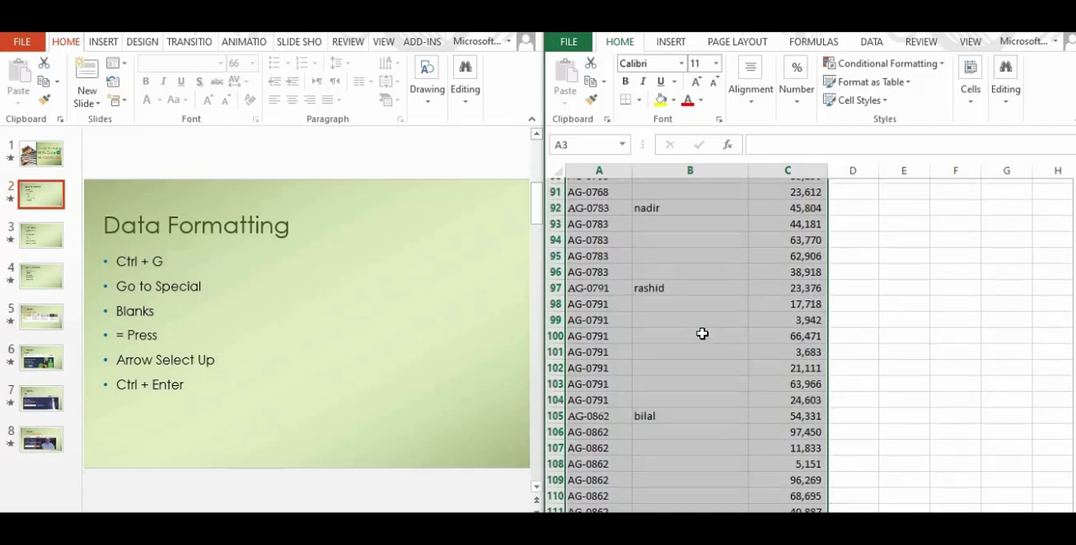
scroll(702, 333, "up", 9)
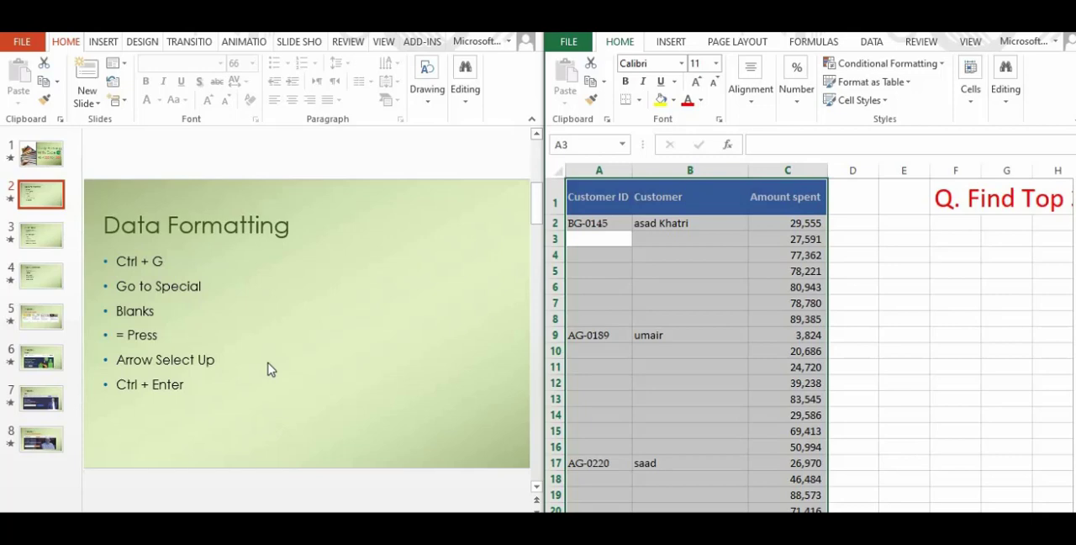
key("ctrl+g")
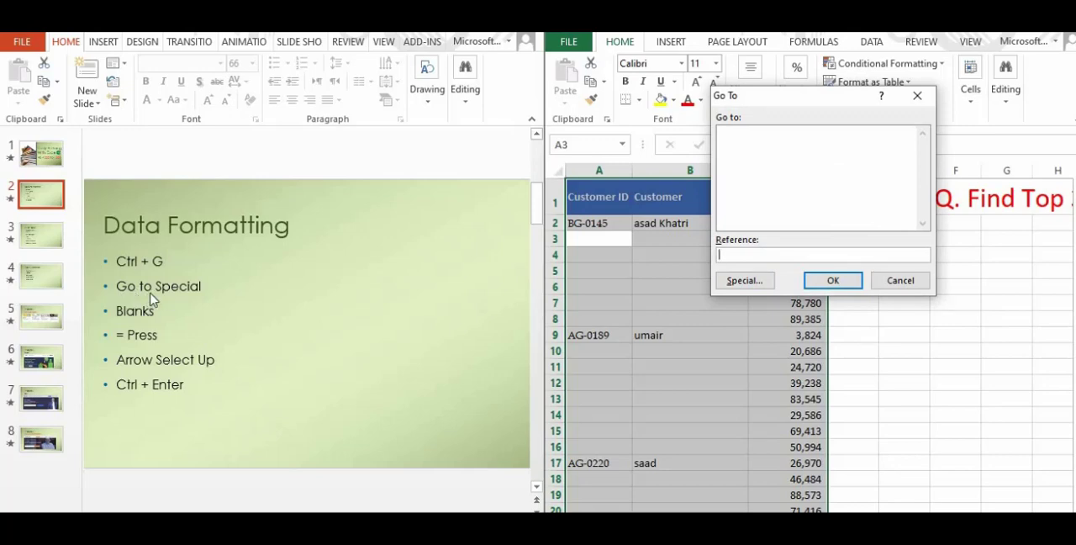
left_click(730, 284)
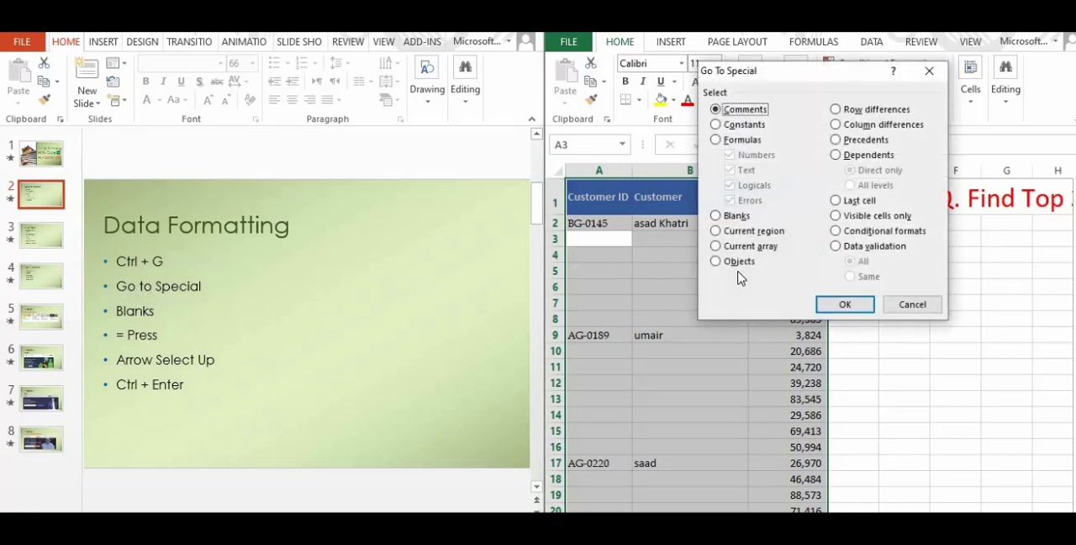
left_click(737, 216)
left_click(845, 305)
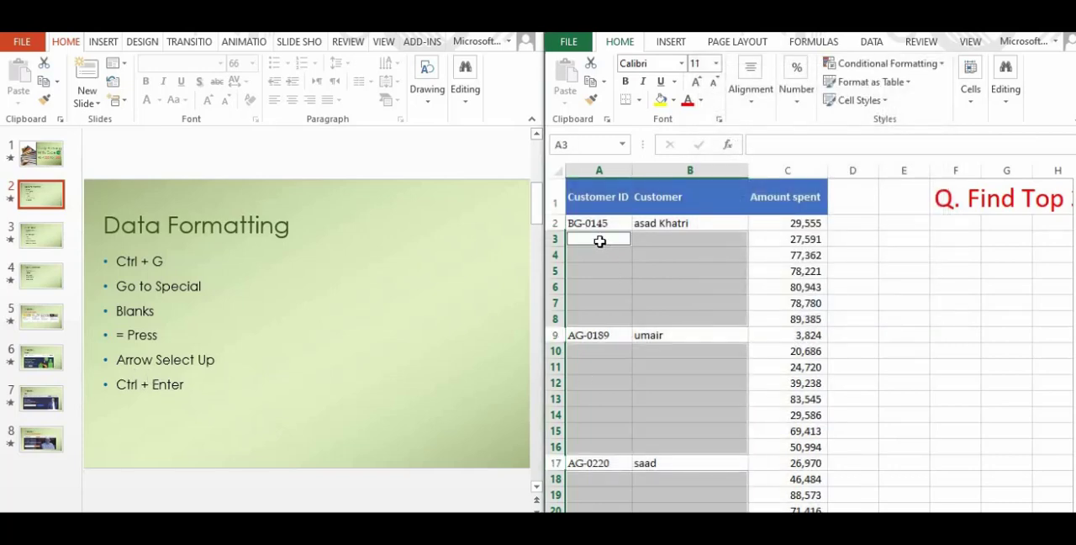
Fill every selected blank cell with a reference to the cell directly above it, entering =A2 in A3
type("=")
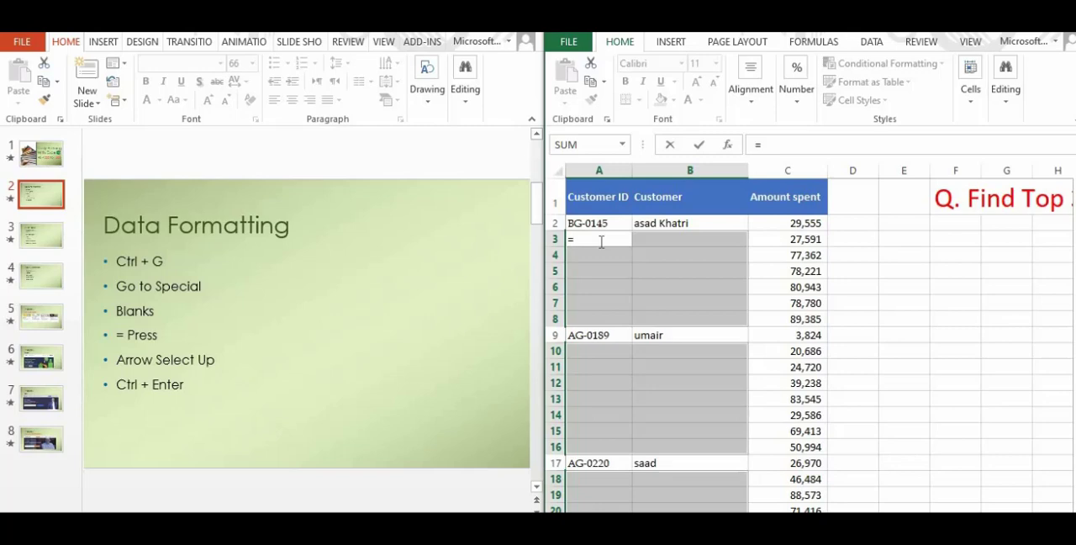
key("Up")
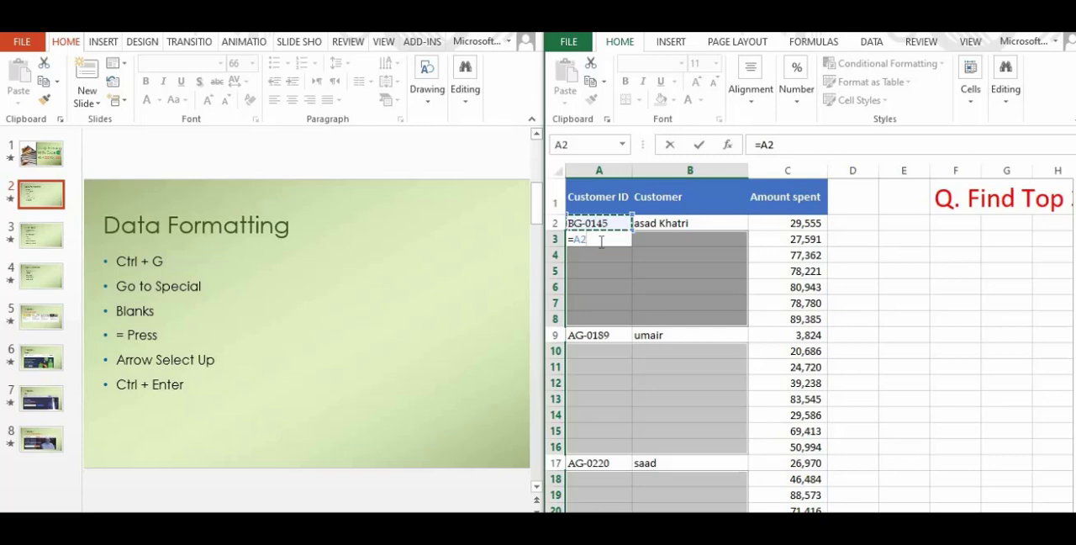
key("ctrl+Return")
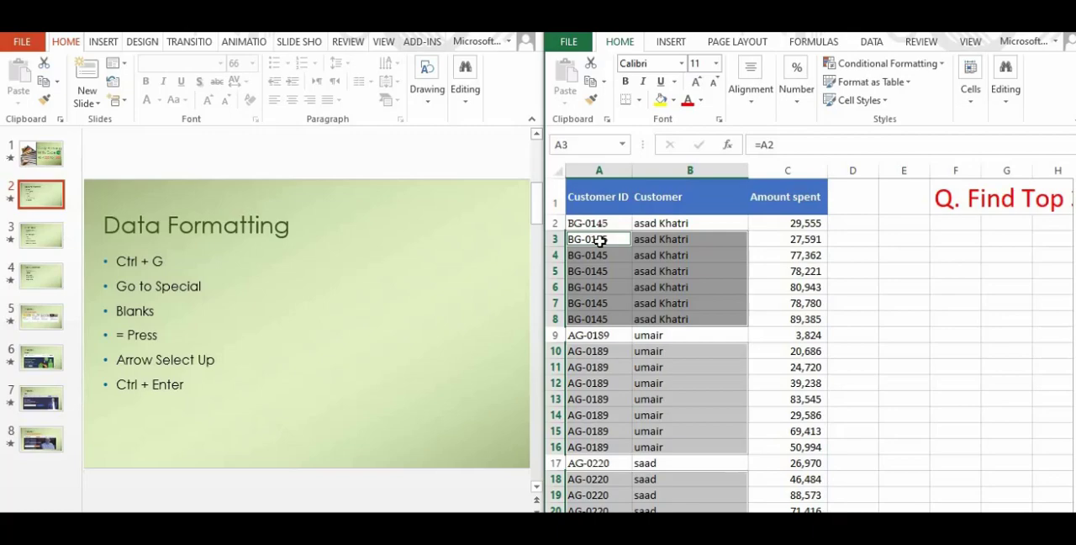
scroll(655, 385, "down", 5)
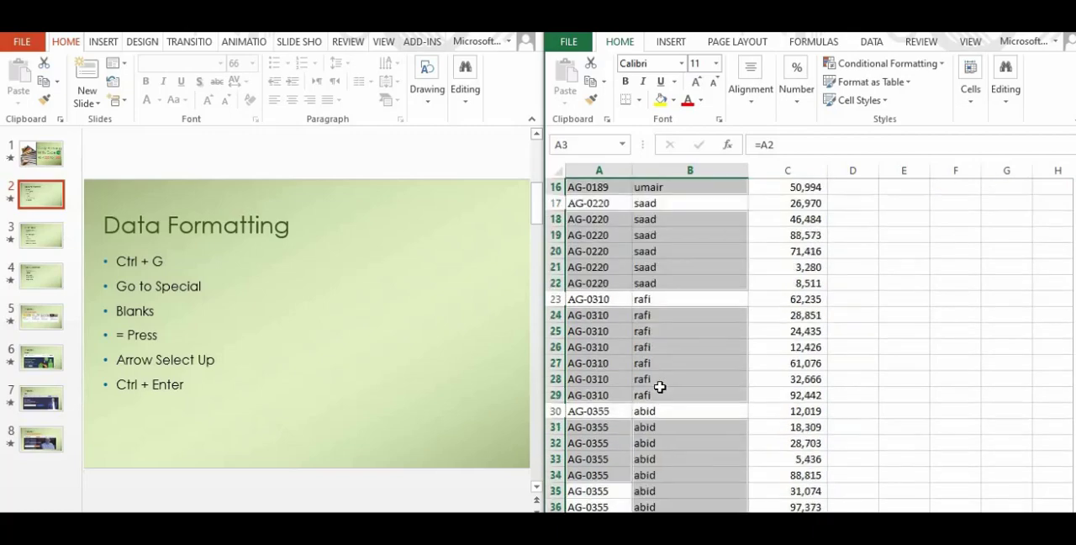
scroll(660, 387, "up", 5)
scroll(660, 386, "down", 1)
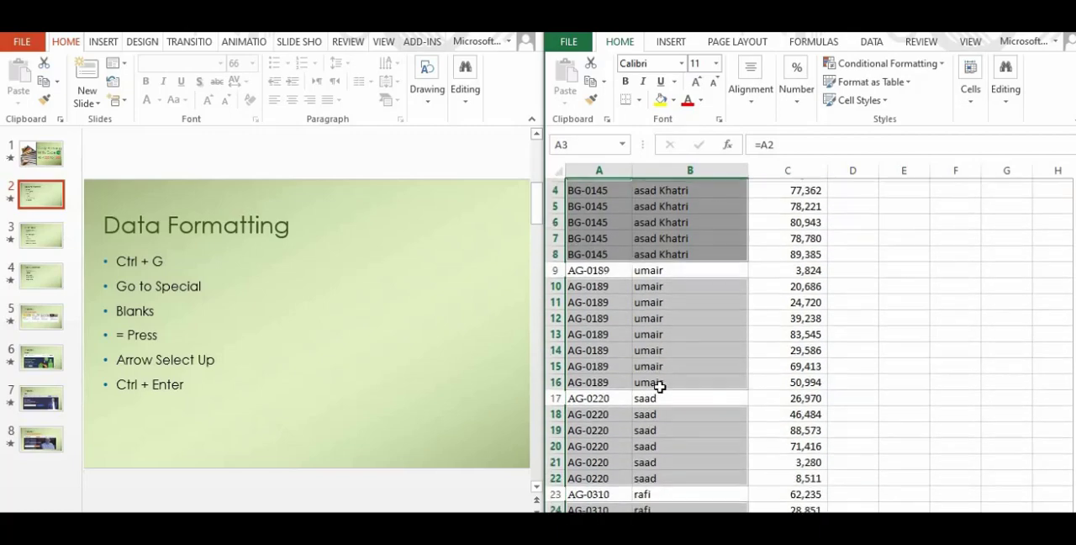
scroll(660, 387, "up", 1)
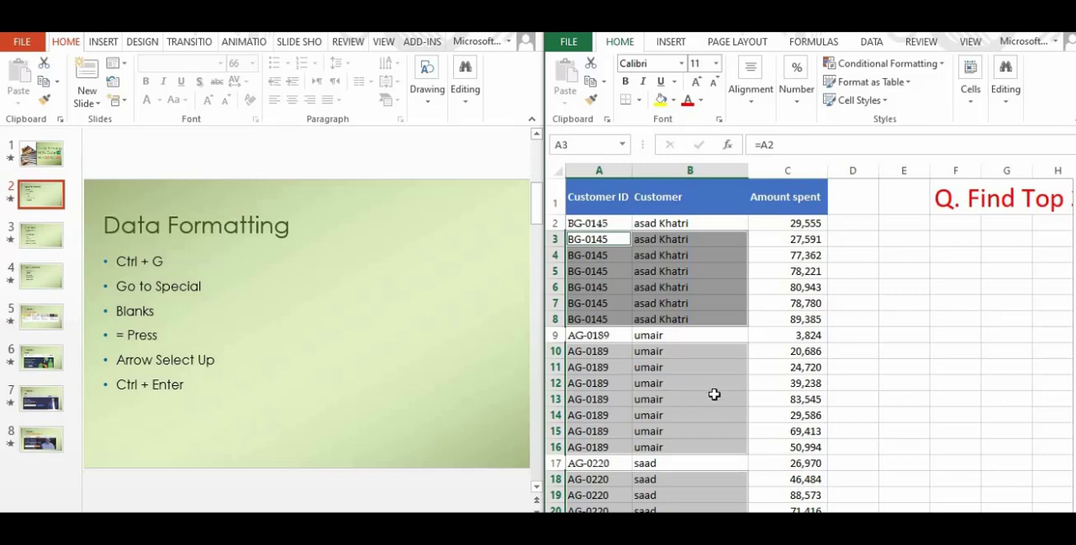
Switch to PowerPoint and show slide 3 with the Pivot Table instructions
left_click(56, 235)
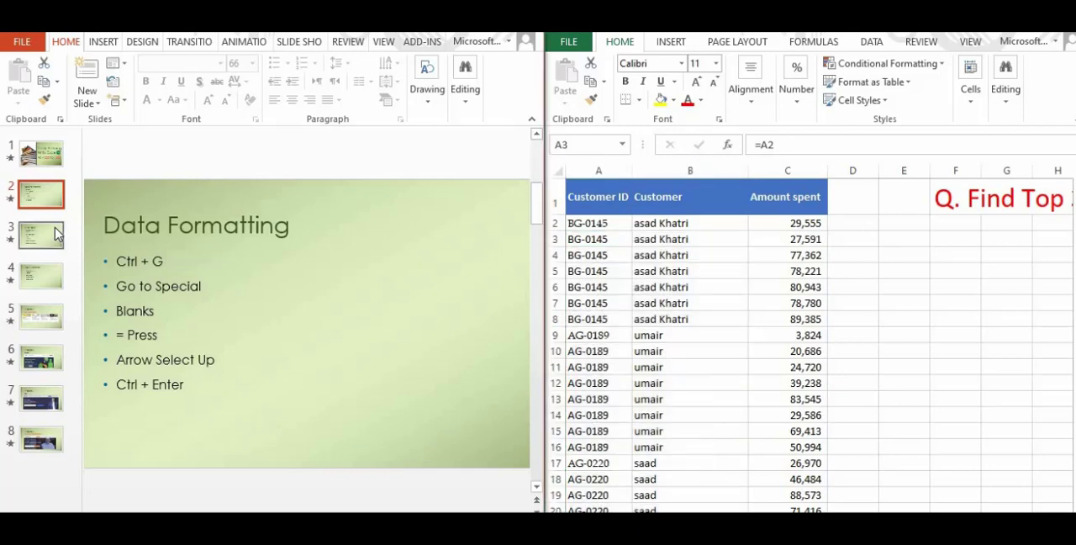
left_click(56, 235)
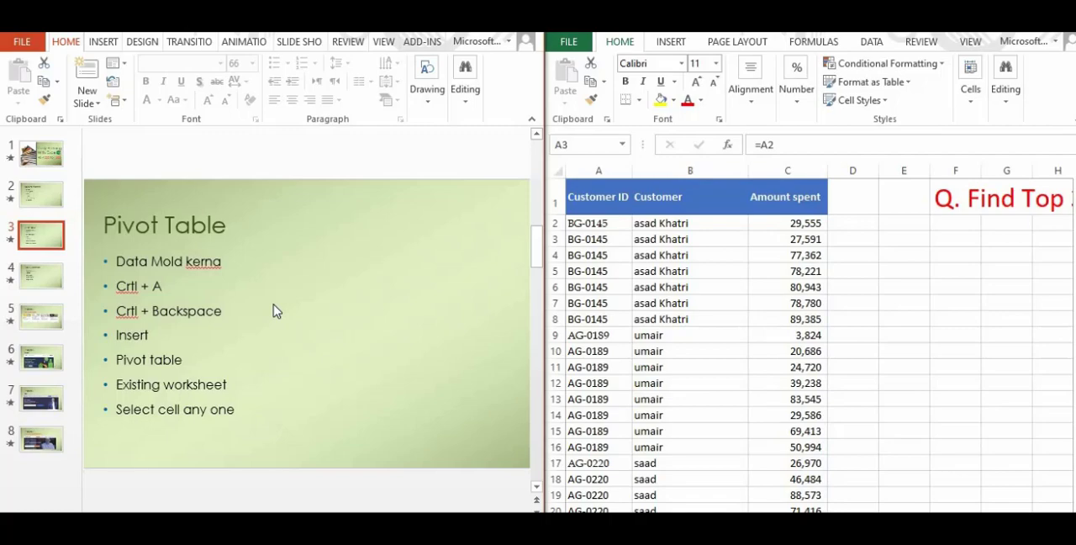
left_click(654, 276)
left_click(840, 293)
left_click(714, 275)
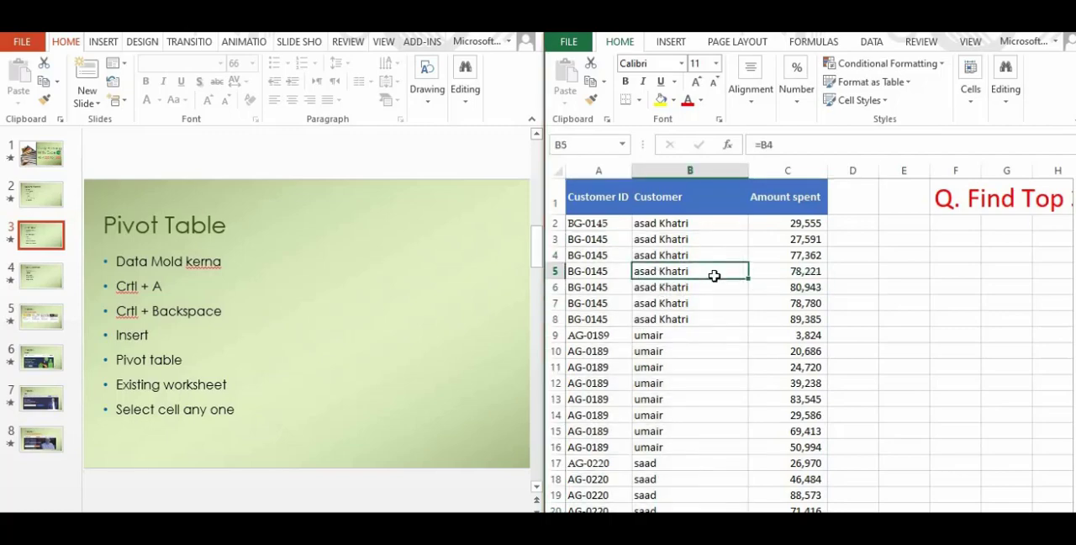
key("ctrl+a")
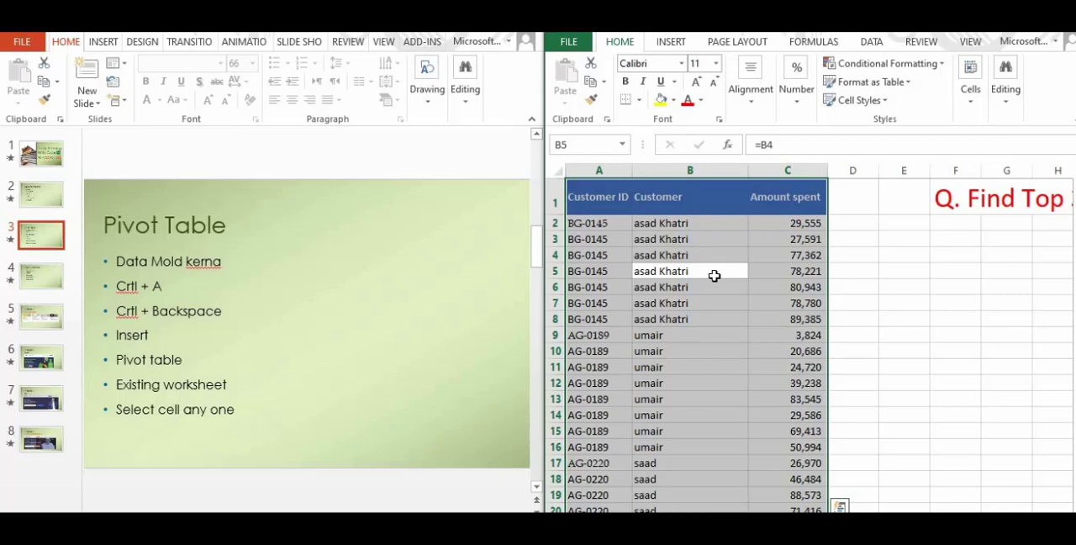
left_click(883, 305)
left_click(756, 318)
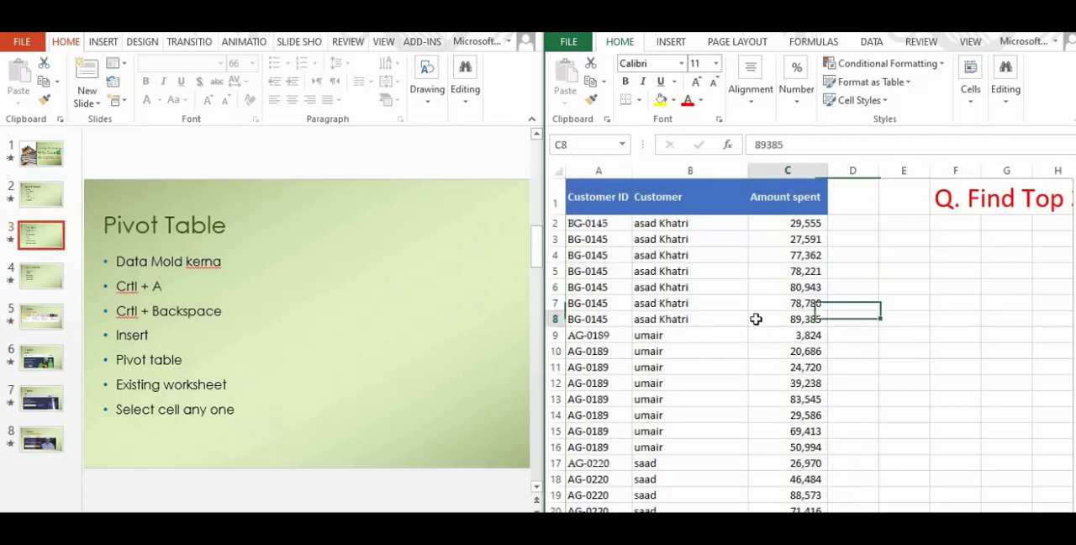
left_click(677, 286)
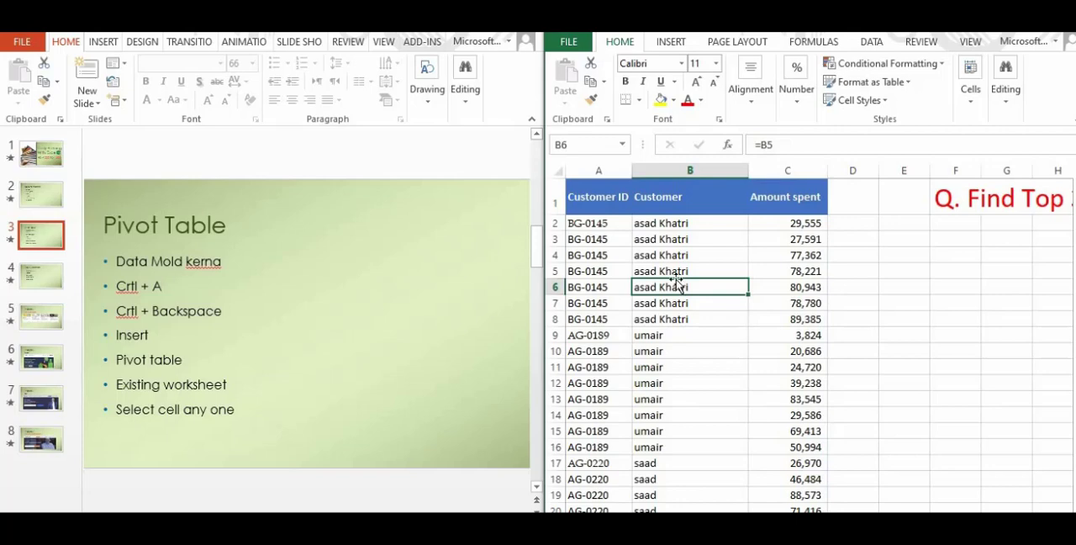
Select the entire sales data range, including its headers, starting from the first customer ID cell
left_click(595, 224)
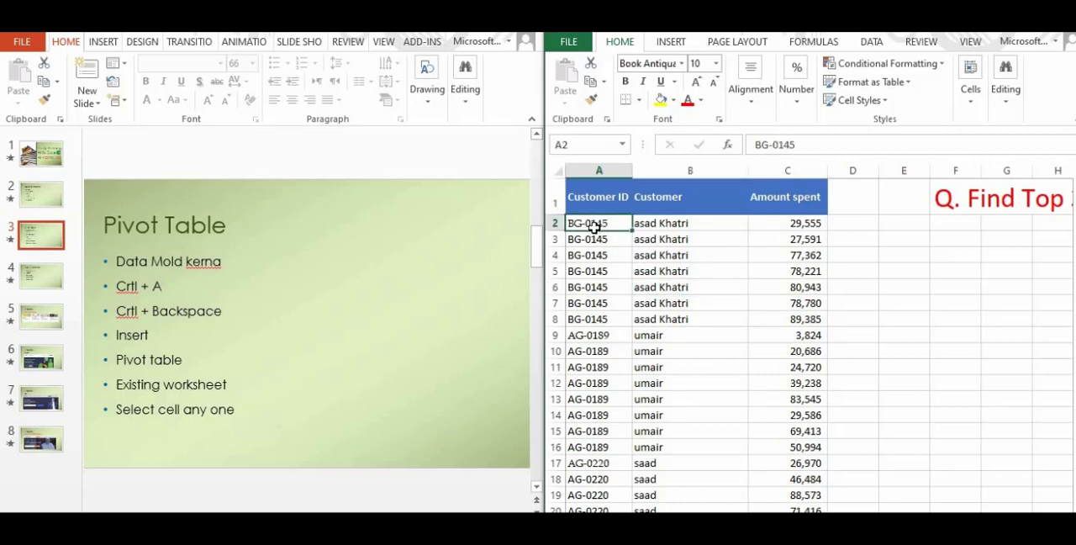
key("ctrl+a")
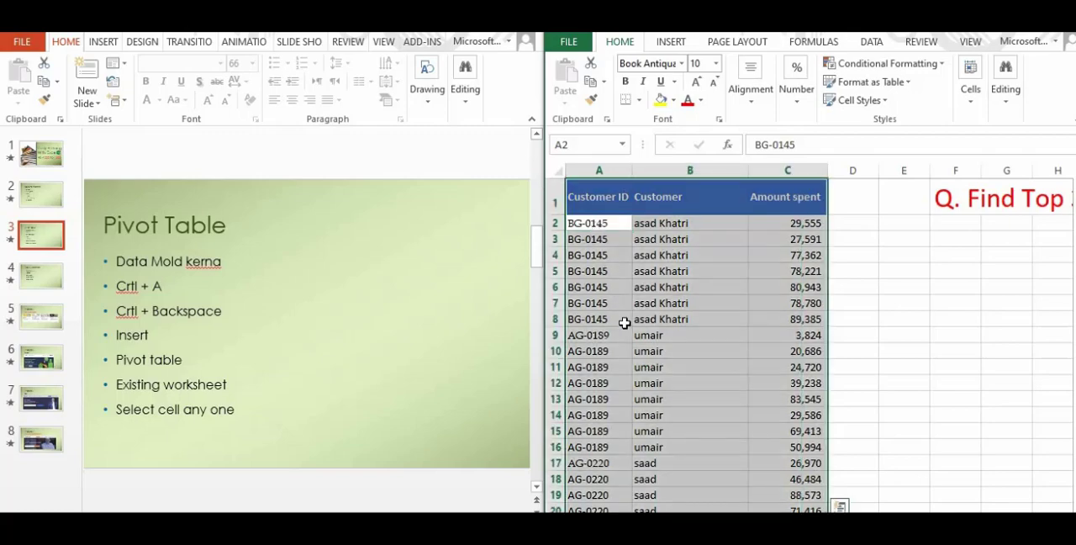
scroll(625, 324, "down", 2)
scroll(625, 323, "down", 8)
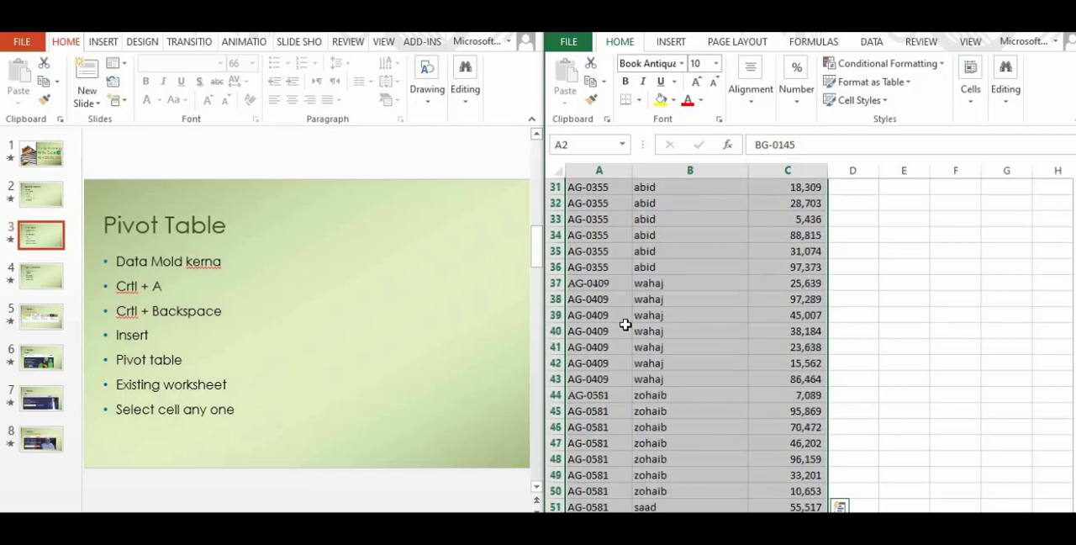
scroll(626, 324, "up", 10)
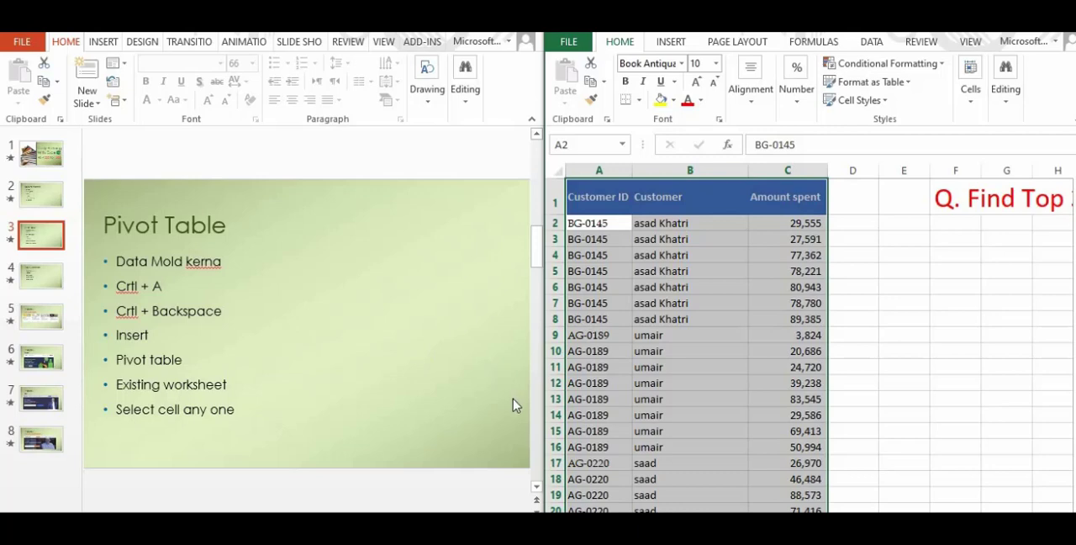
Create a PivotTable from Sheet1!$A$1:$C$114 on the existing worksheet, with its location set to cell F6
left_click(670, 41)
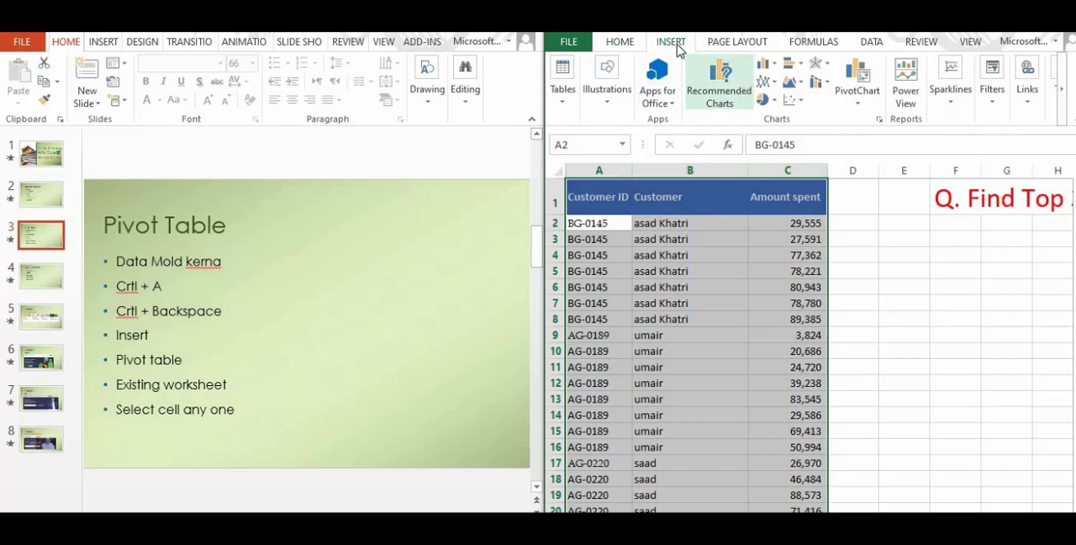
left_click(564, 99)
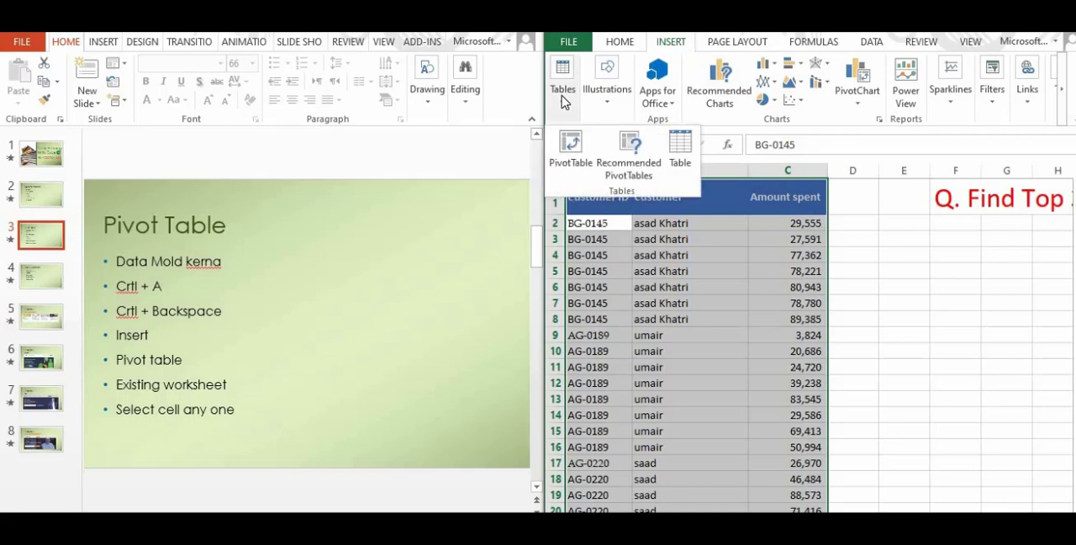
left_click(572, 147)
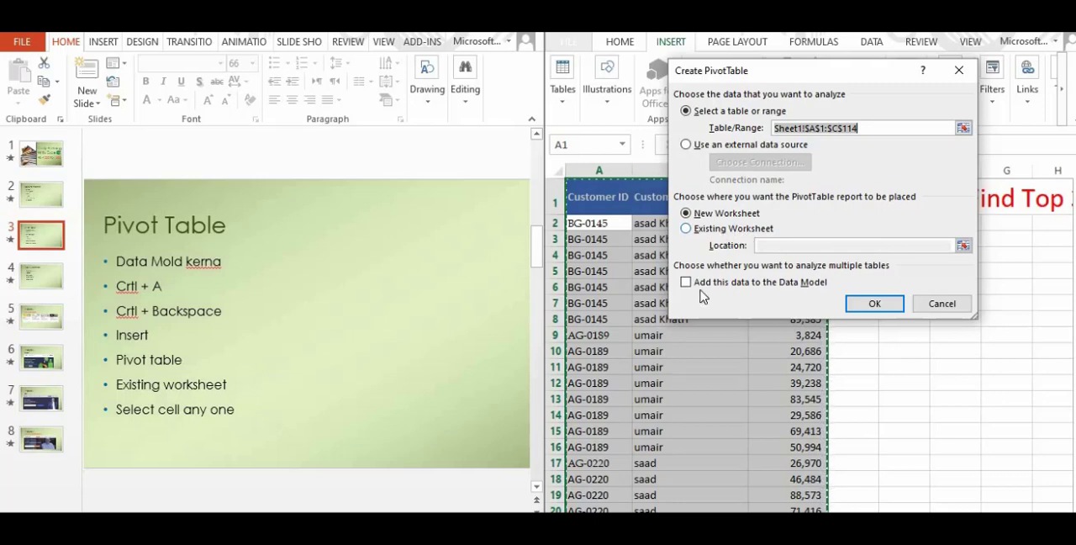
left_click(740, 232)
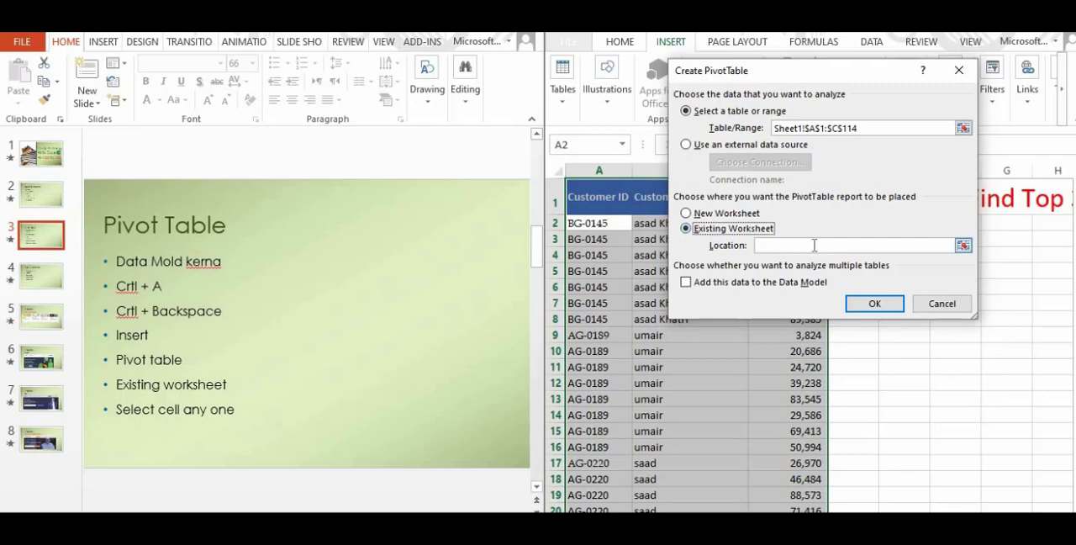
left_click(962, 246)
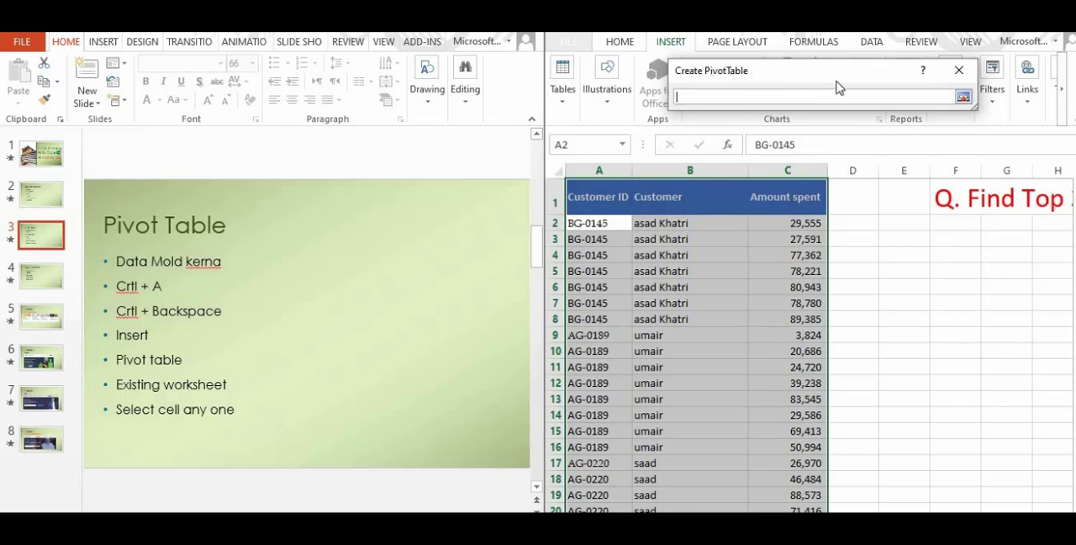
left_click_drag(755, 77, 741, 100)
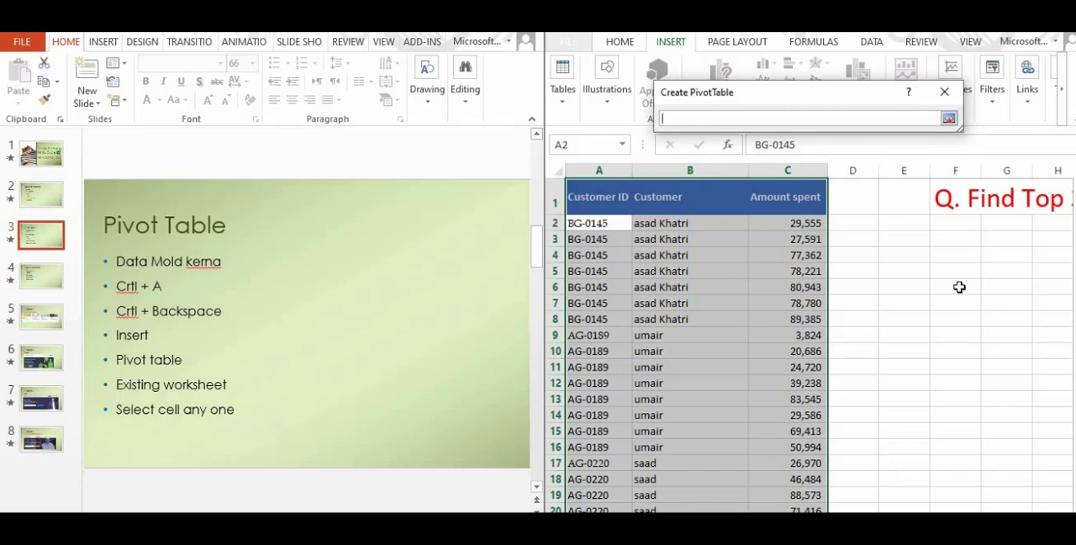
left_click(960, 286)
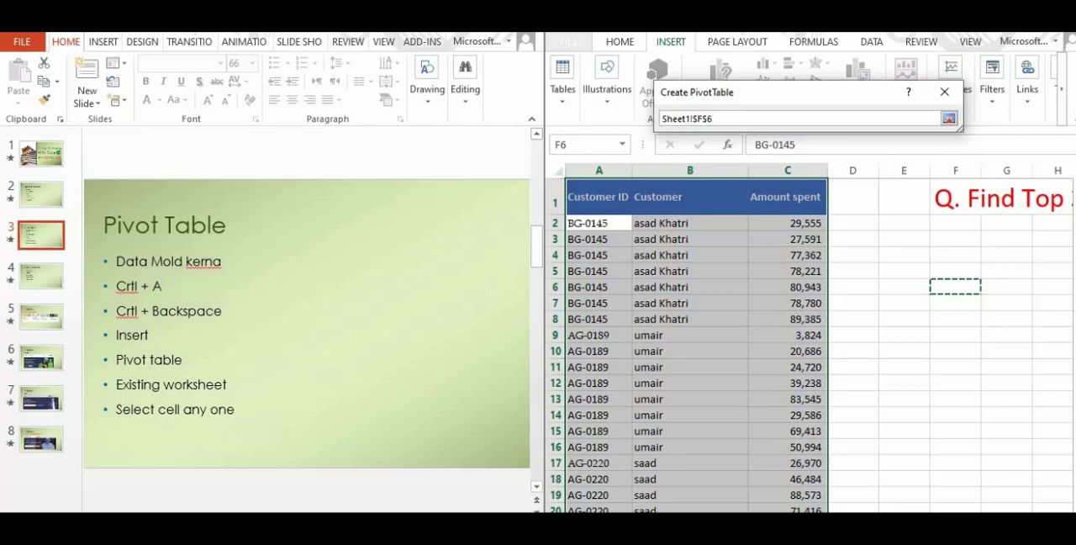
left_click_drag(893, 521, 916, 521)
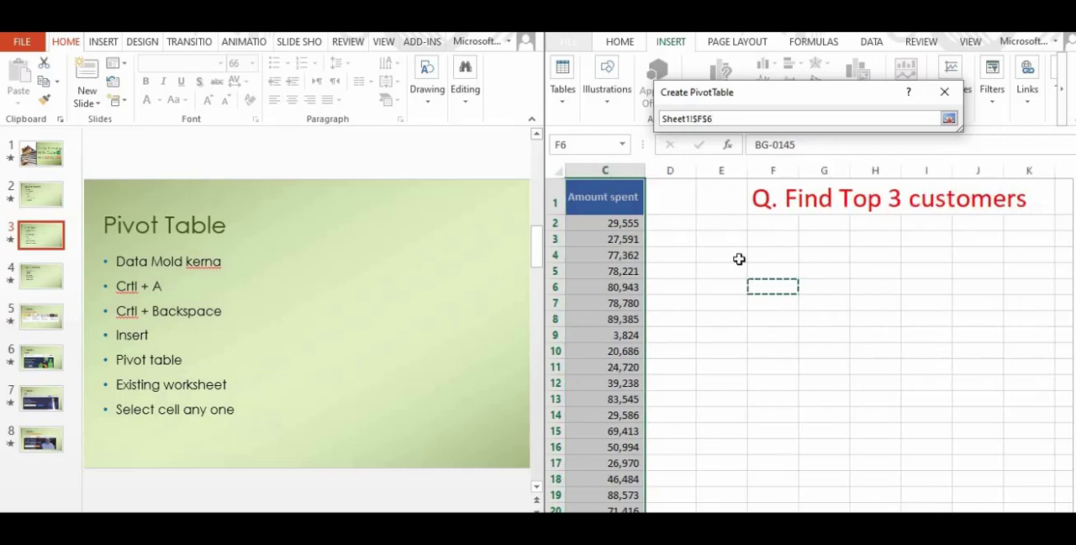
key("Return")
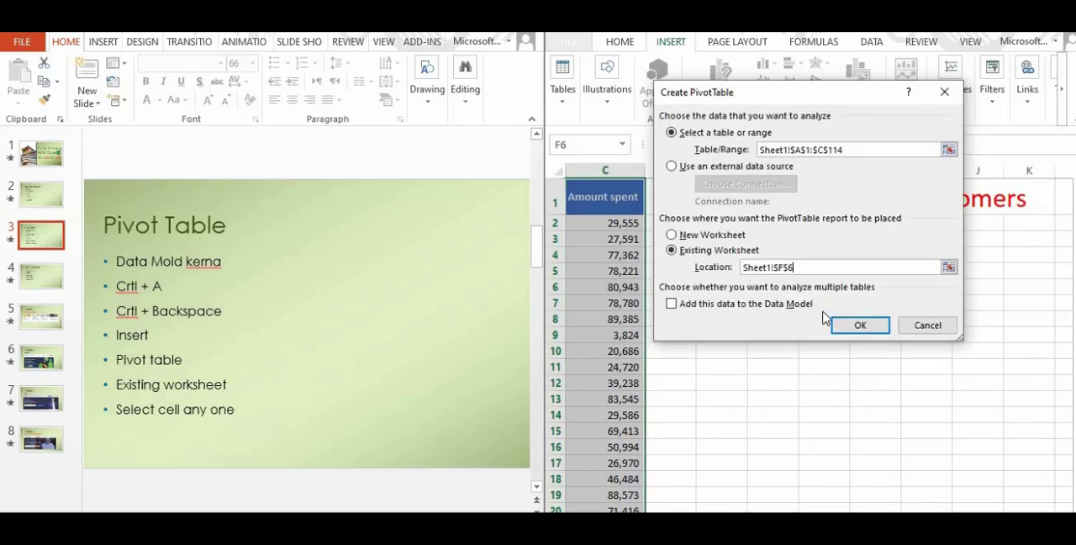
left_click(861, 327)
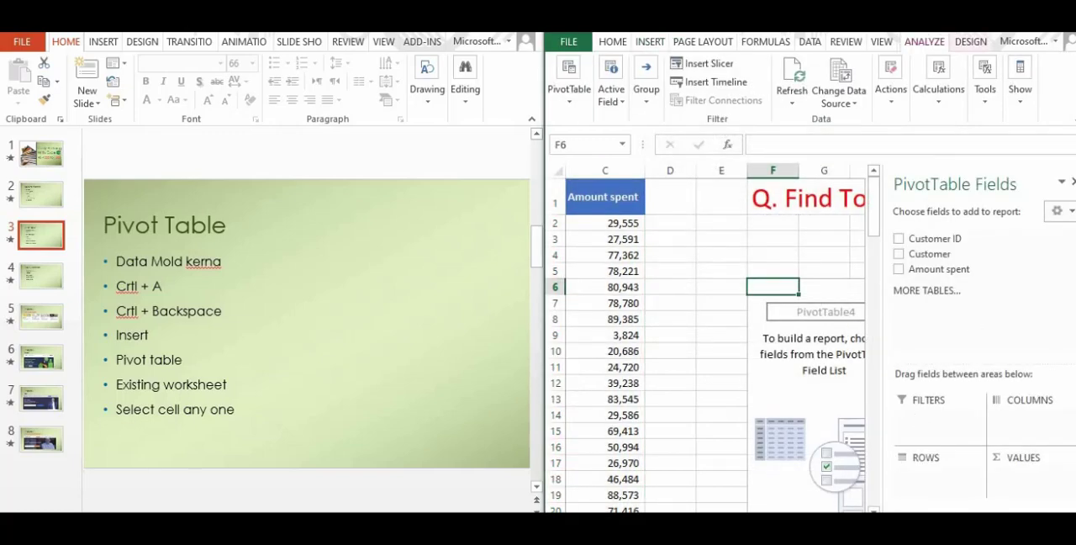
Enlarge the Excel window and add the Customer field to the PivotTable's rows area
left_click(859, 520)
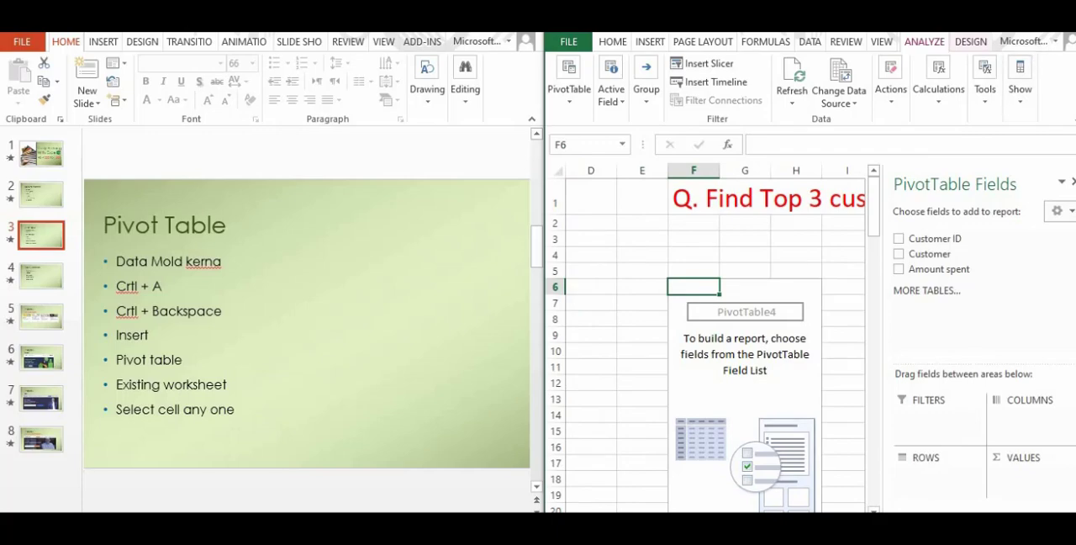
left_click(1053, 18)
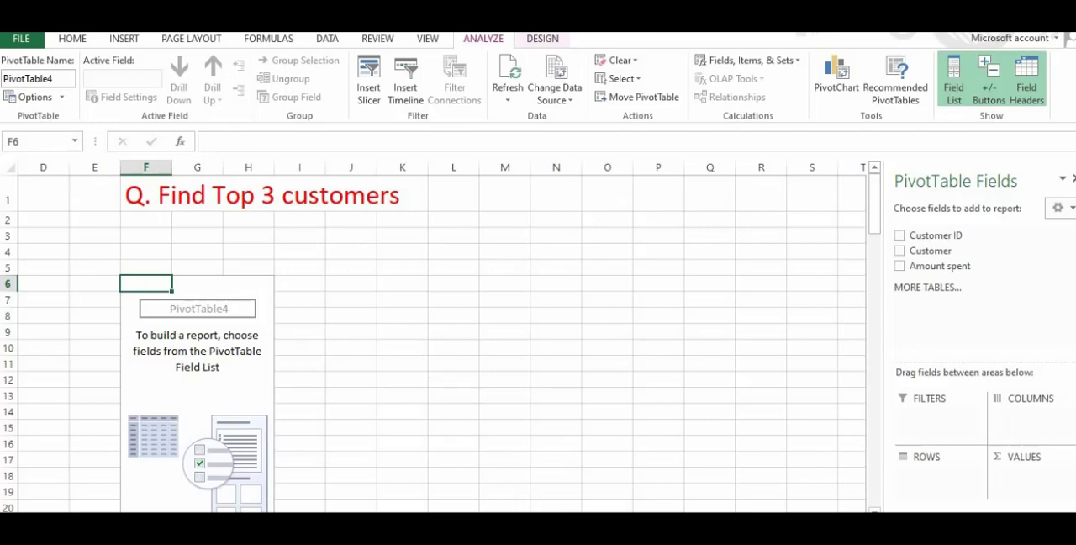
left_click_drag(632, 521, 613, 521)
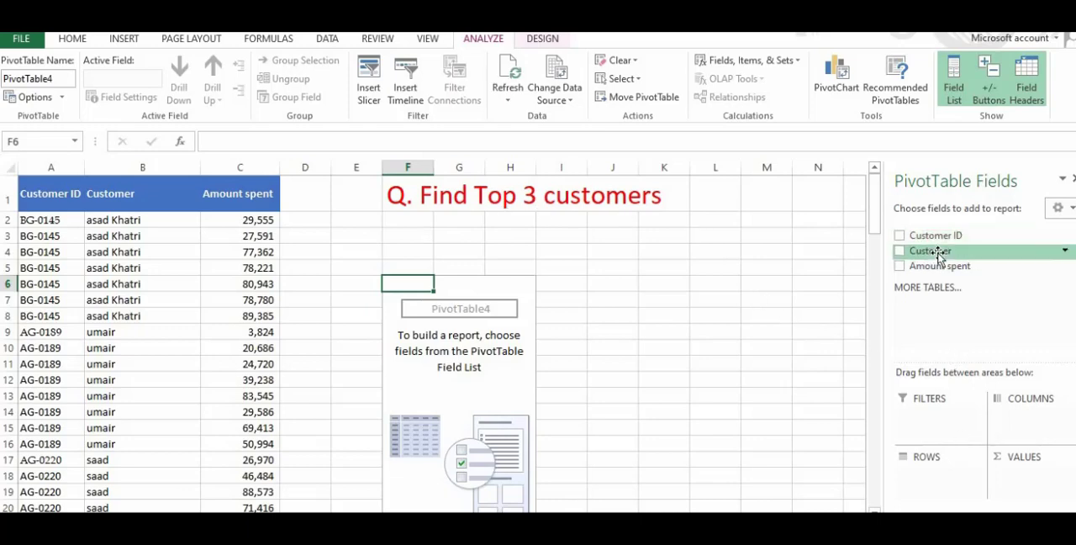
left_click_drag(939, 256, 948, 471)
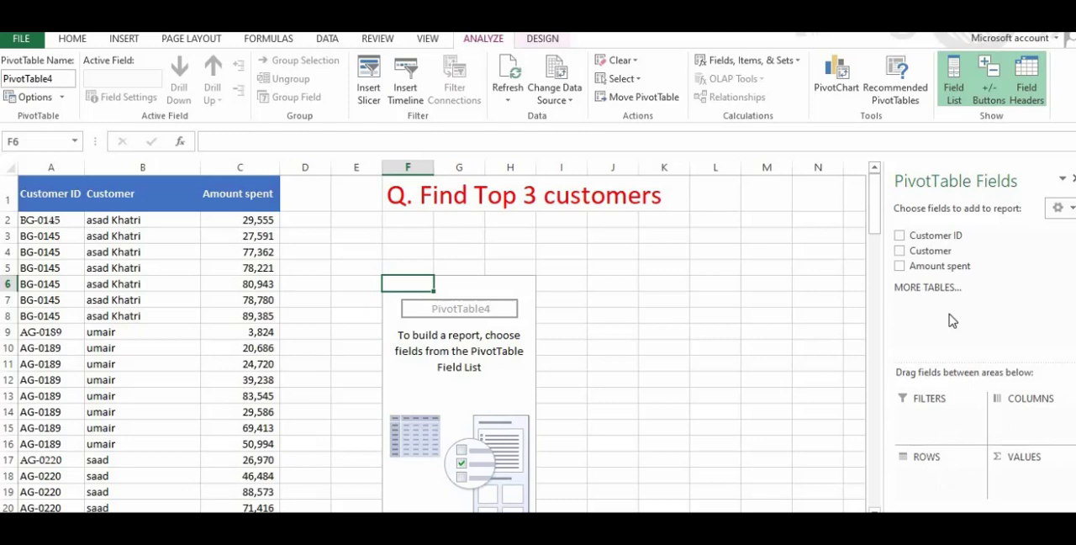
left_click(901, 254)
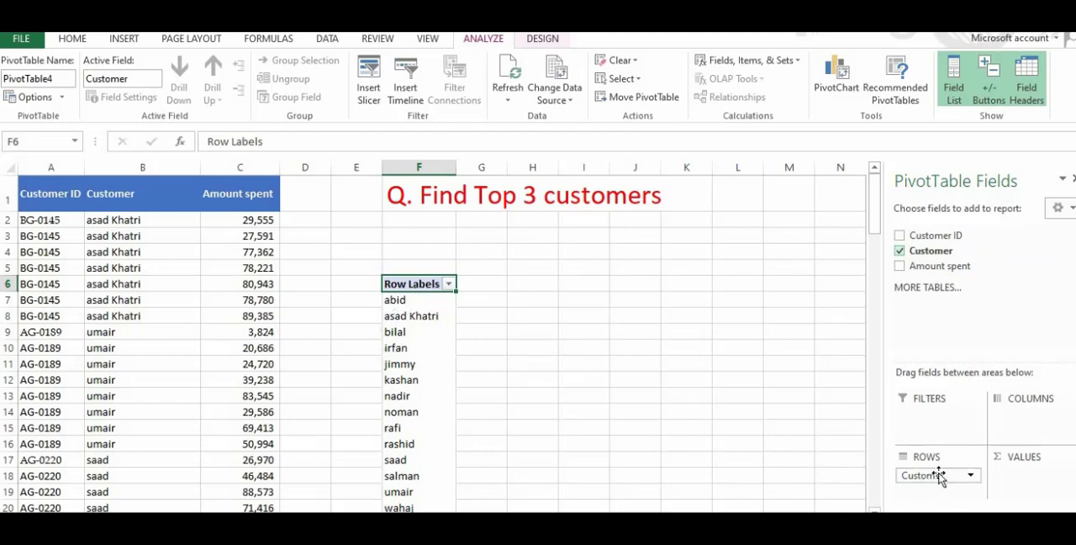
mouse_move(934, 476)
left_mouse_down()
mouse_move(1021, 415)
mouse_move(920, 479)
left_mouse_up()
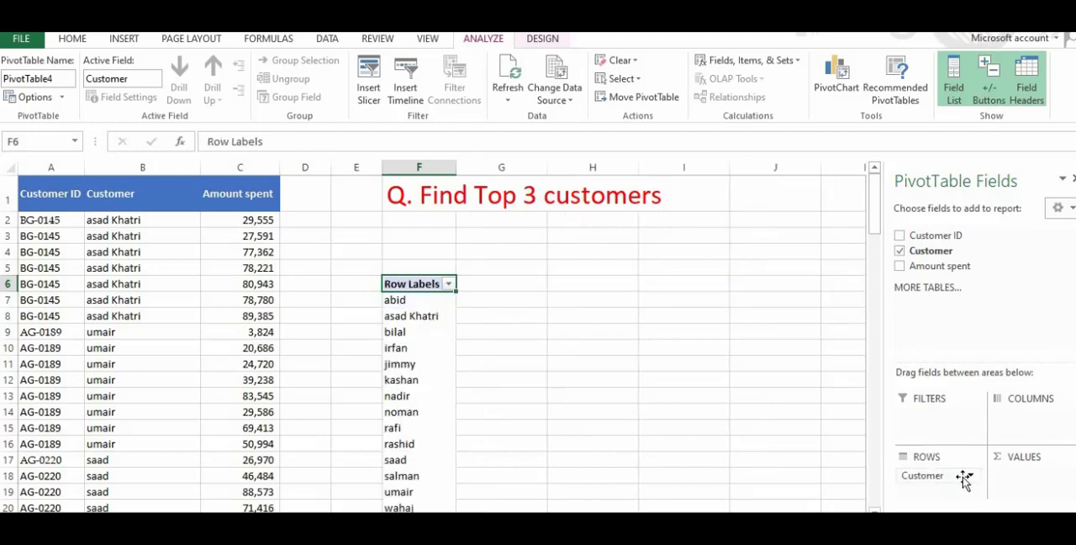
Add the Amount spent field to the PivotTable's values area as a sum
left_click(900, 267)
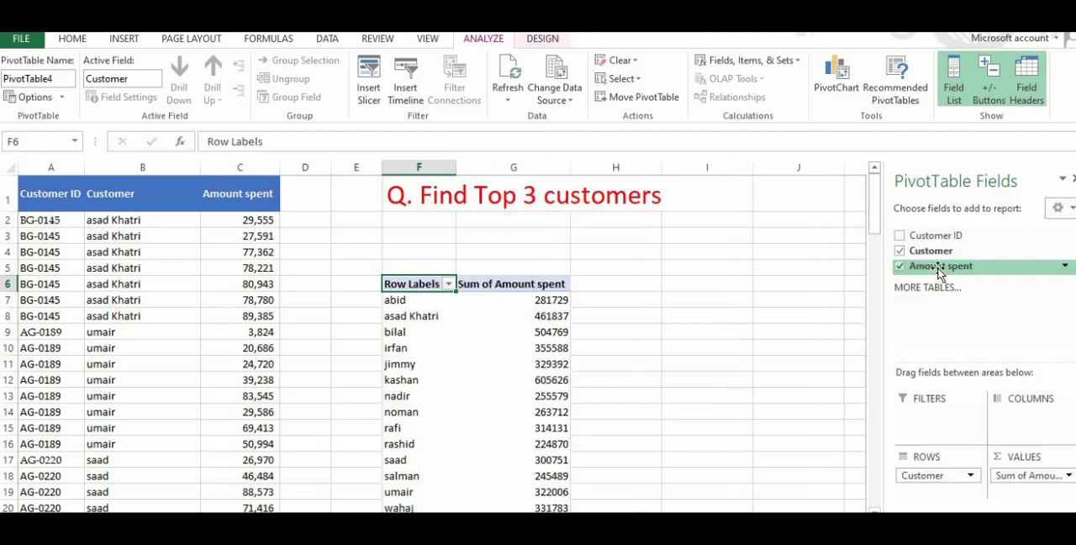
left_click(901, 266)
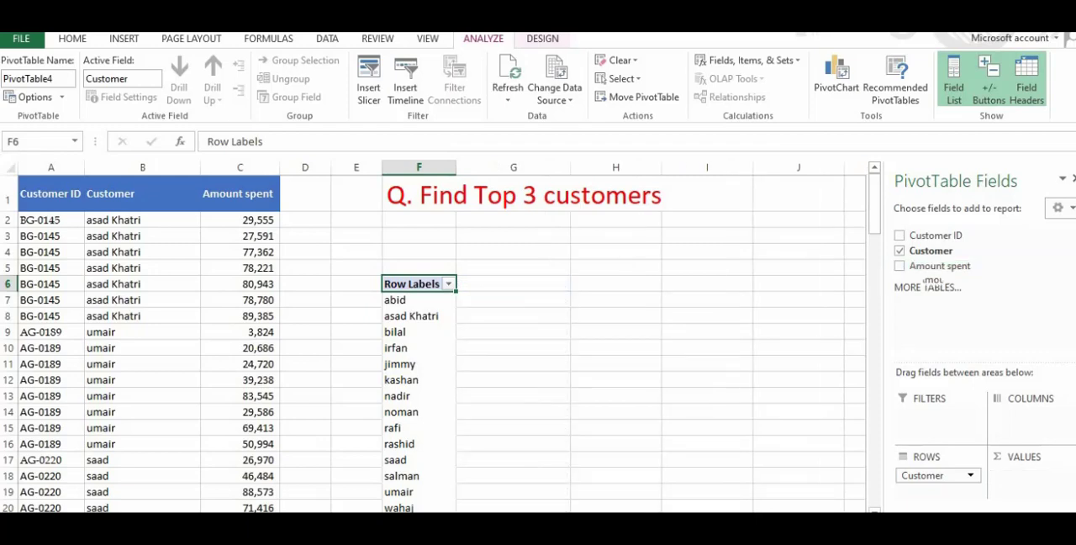
left_click(901, 266)
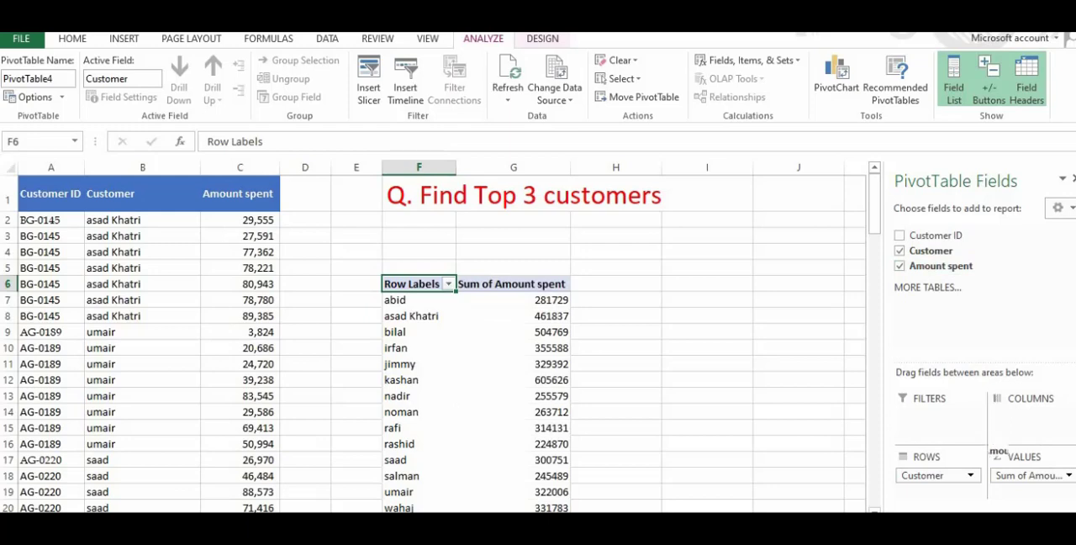
Add Amount spent to the PivotTable's values a second time and remove the duplicate field
left_click_drag(992, 451, 1009, 491)
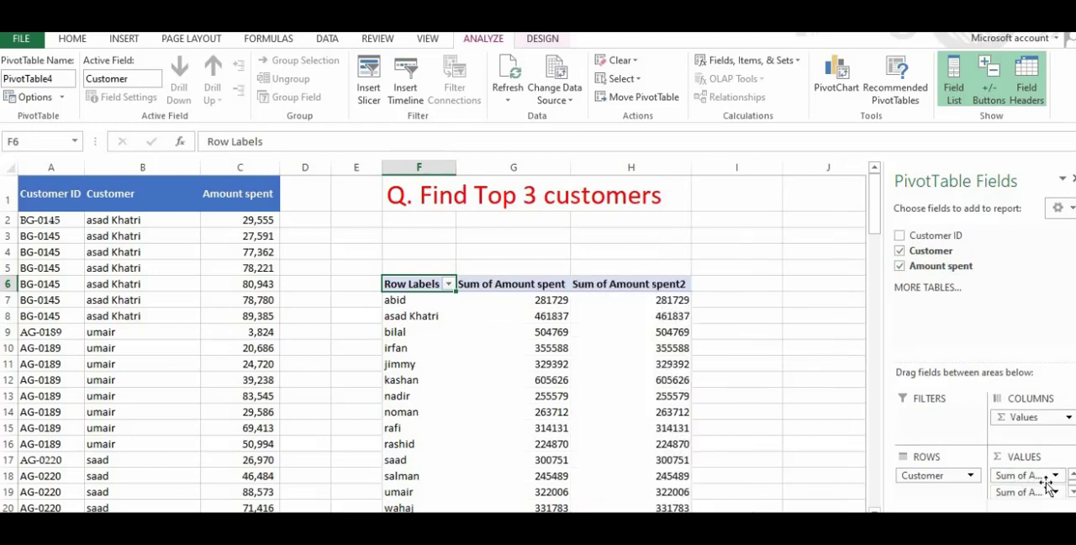
left_click(1036, 495)
left_click(1037, 494)
left_click(1037, 496)
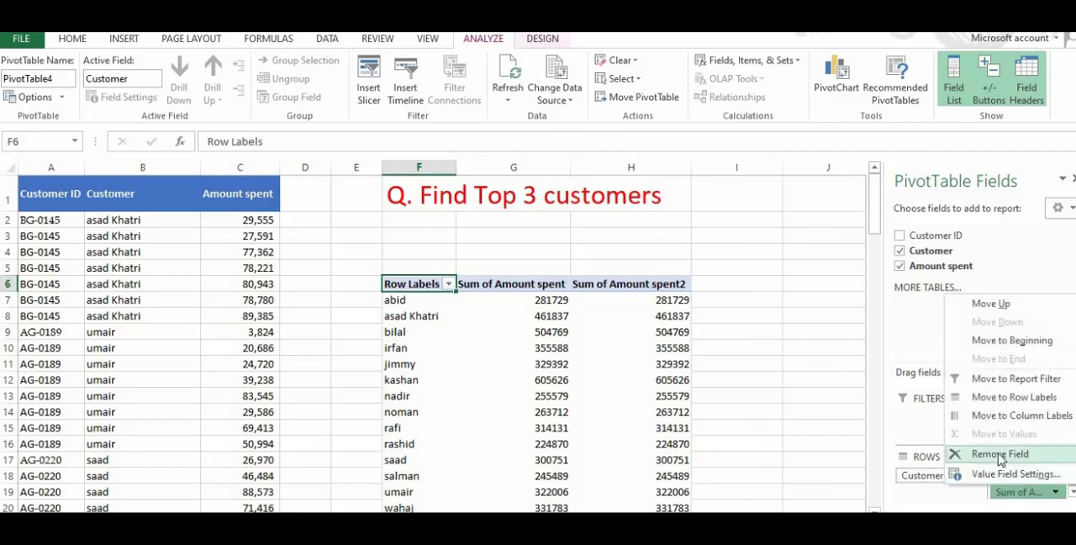
left_click(1005, 451)
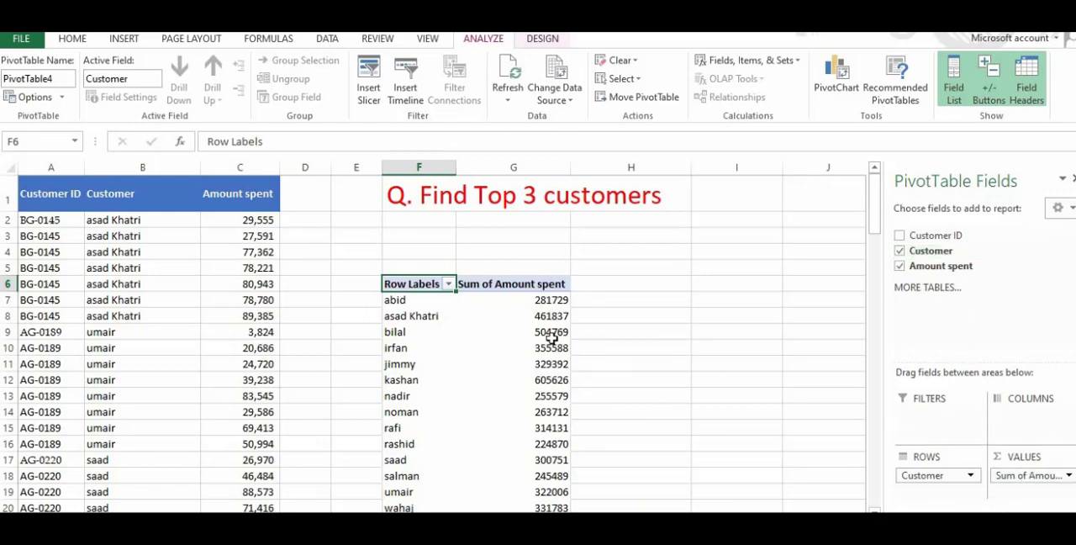
Filter the PivotTable's row labels with a Top 10 value filter showing the top 3 items by Sum of Amount spent
mouse_move(871, 221)
left_mouse_down()
mouse_move(872, 246)
mouse_move(874, 223)
left_mouse_up()
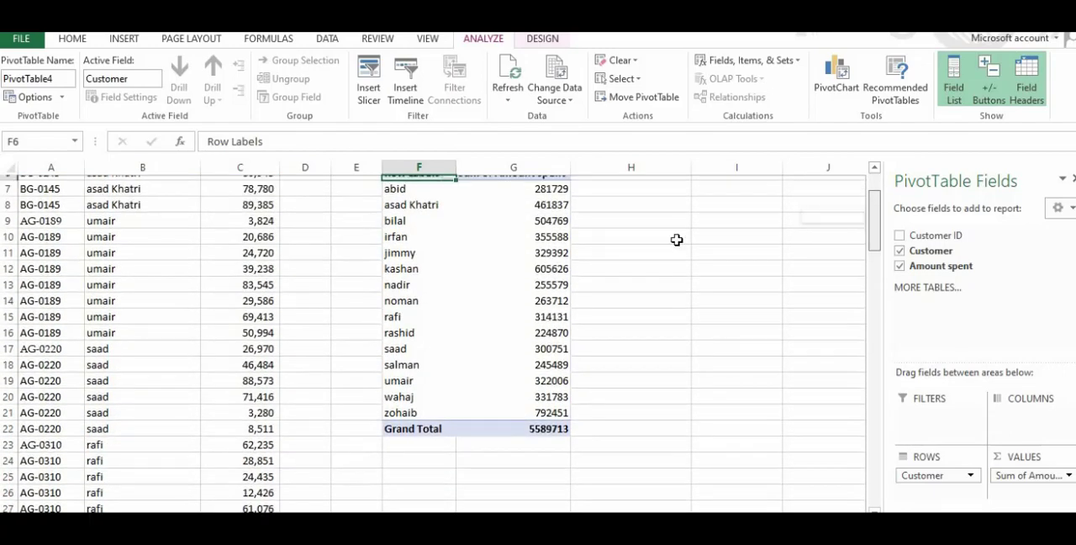
scroll(505, 284, "up", 2)
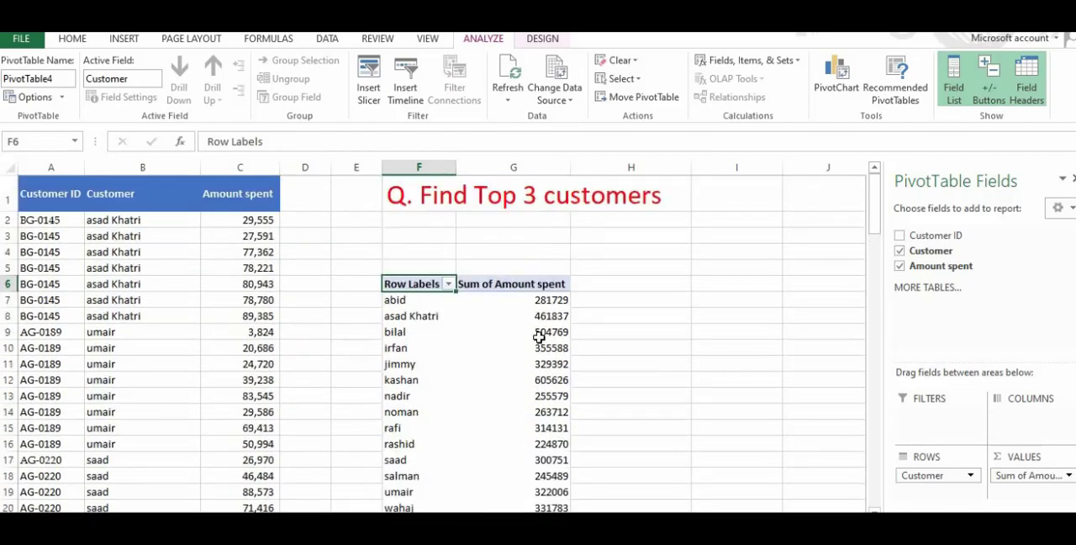
mouse_move(533, 339)
mouse_move(544, 309)
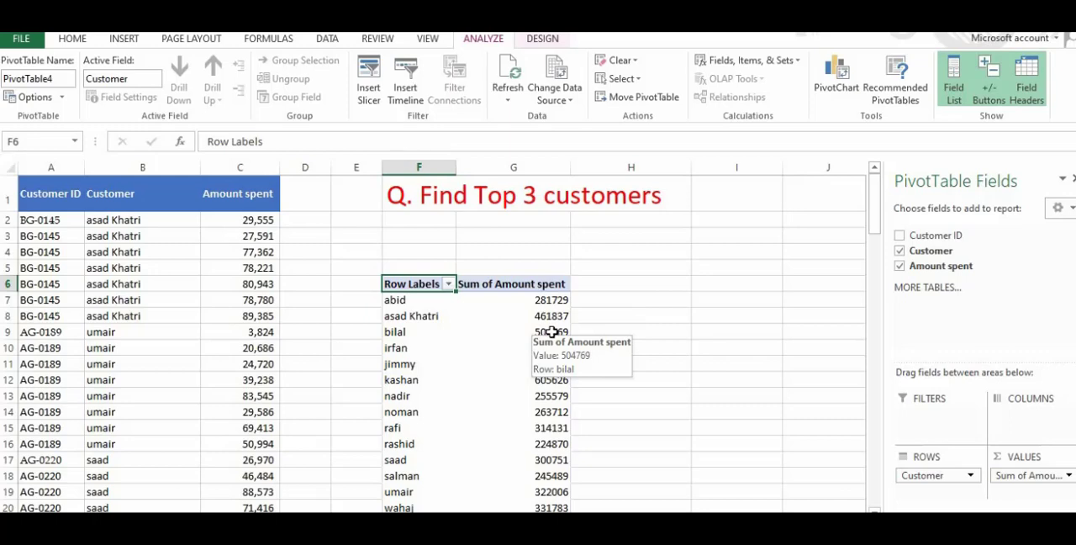
mouse_move(524, 363)
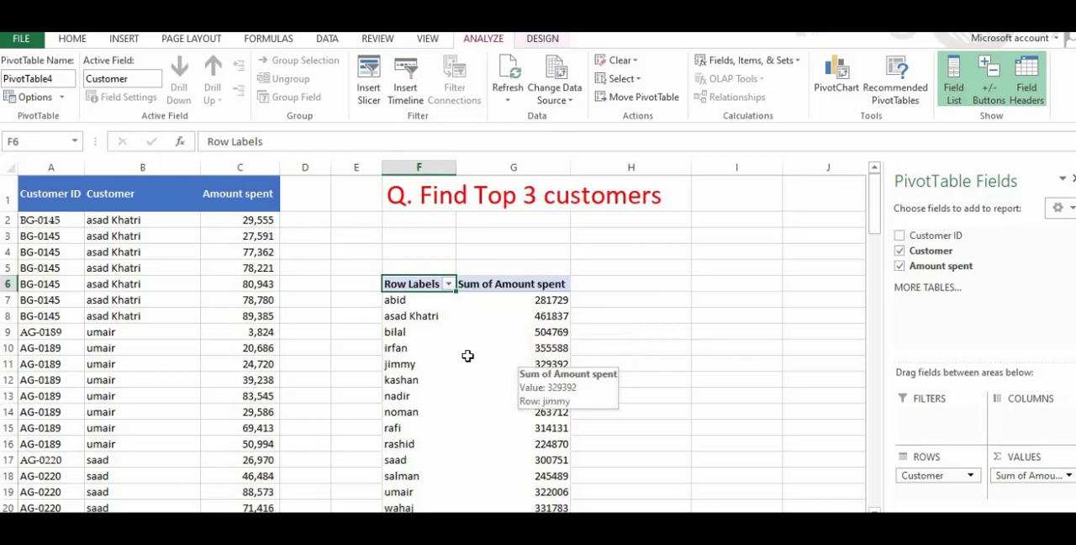
left_click(449, 285)
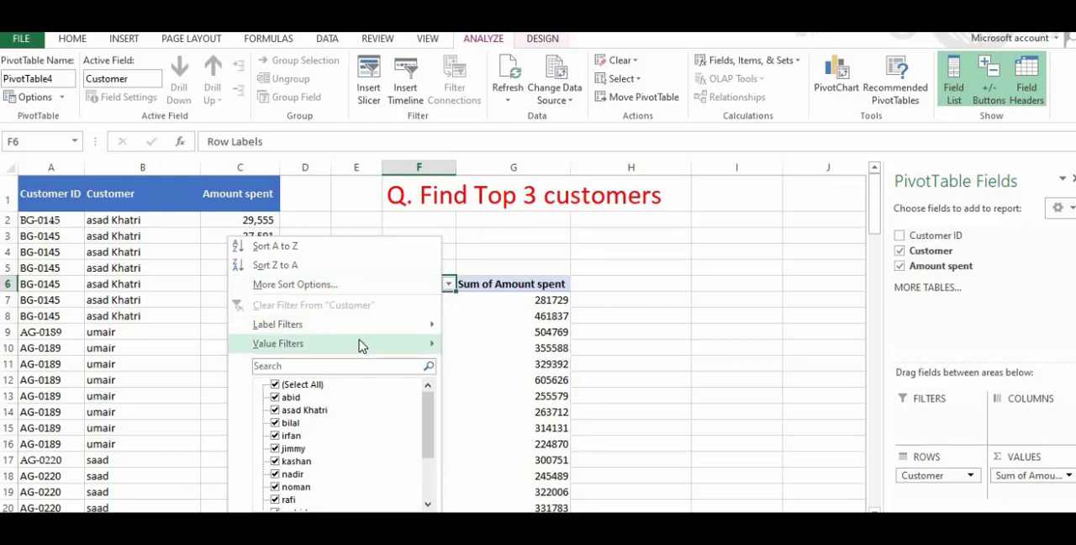
mouse_move(373, 343)
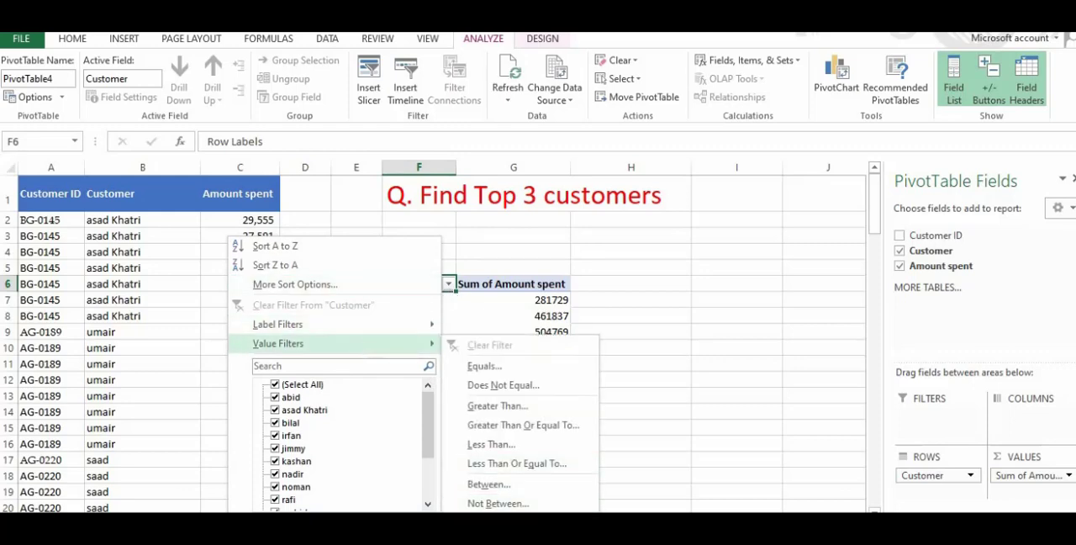
left_click(490, 523)
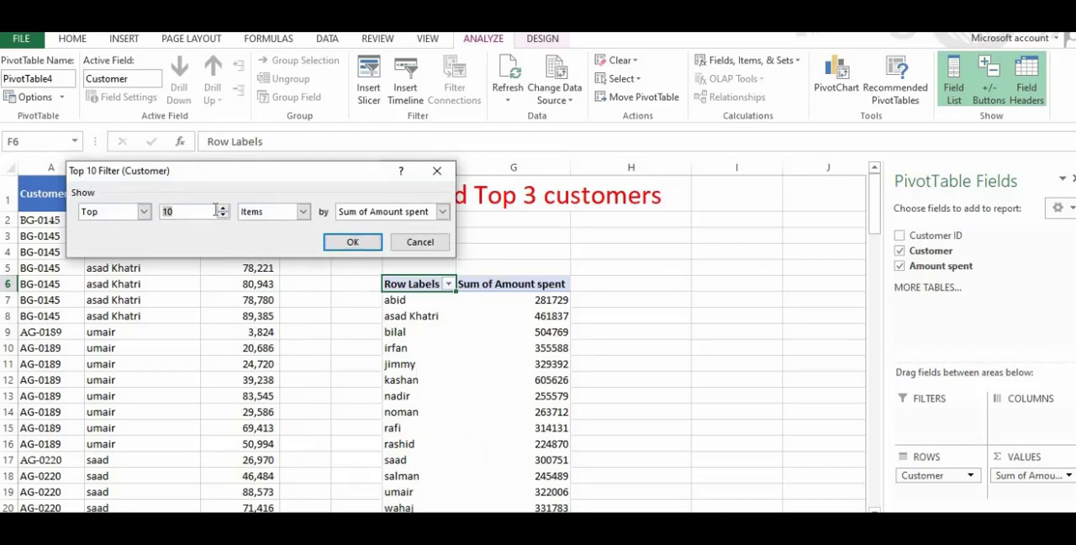
type("2")
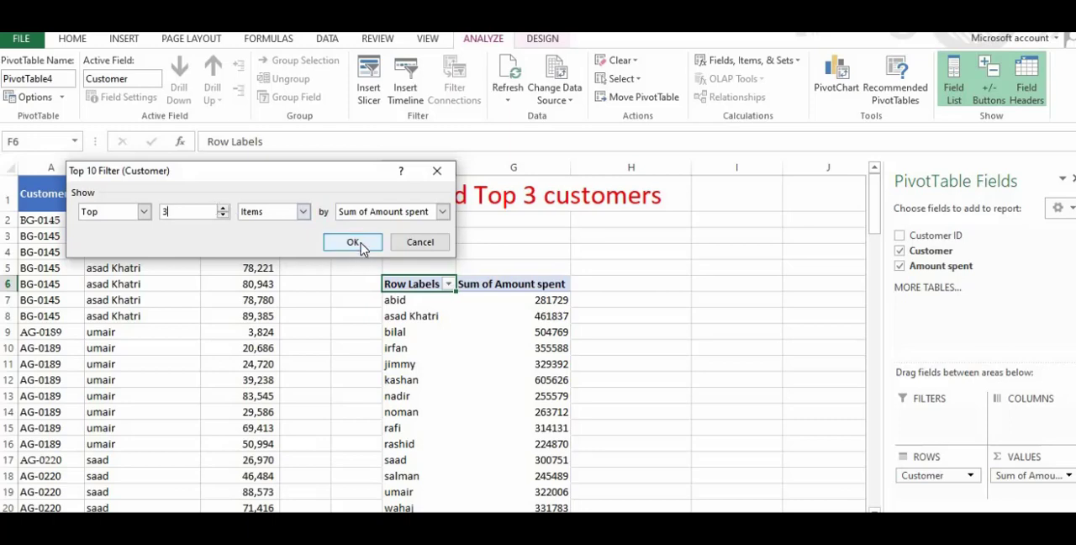
left_click(353, 242)
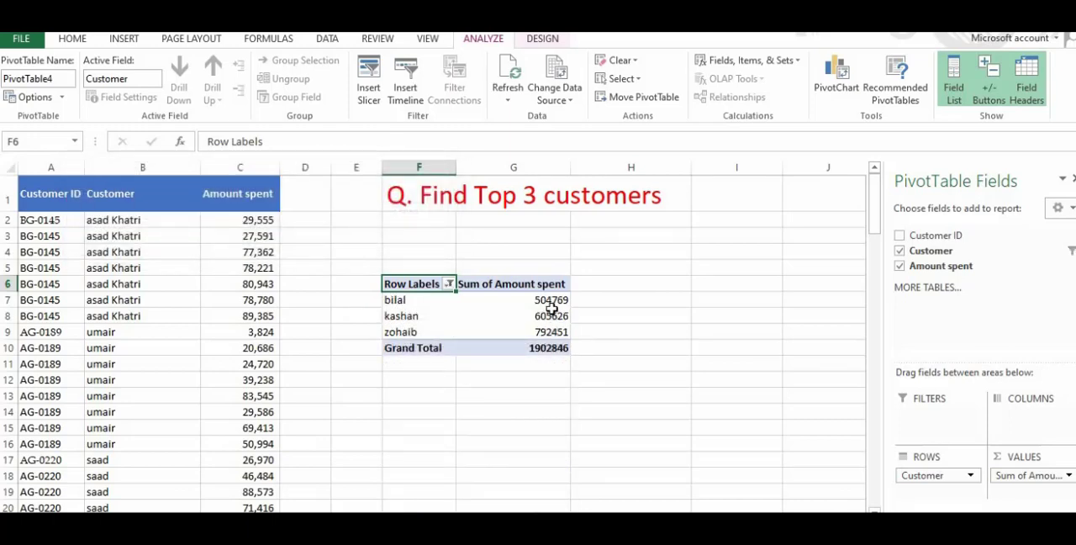
Change the Top 10 value filter on the PivotTable's row labels to the top 5 items by Sum of Amount spent
left_click(449, 285)
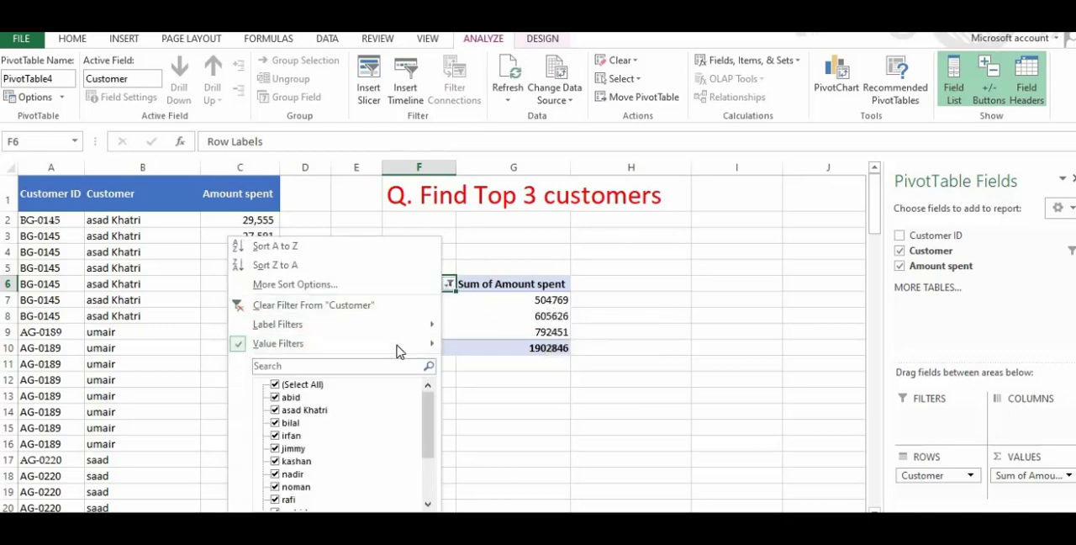
mouse_move(363, 349)
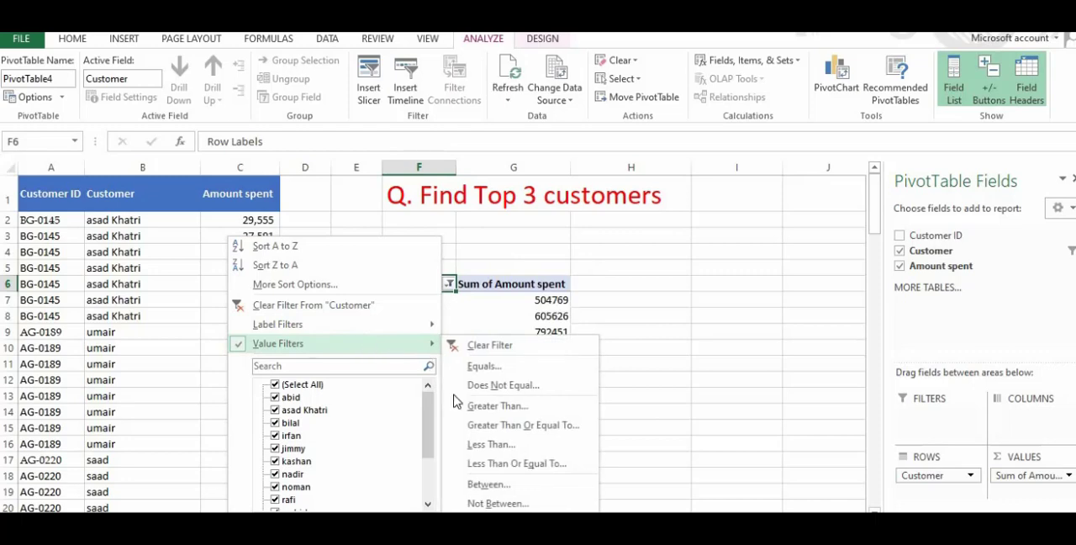
left_click(491, 525)
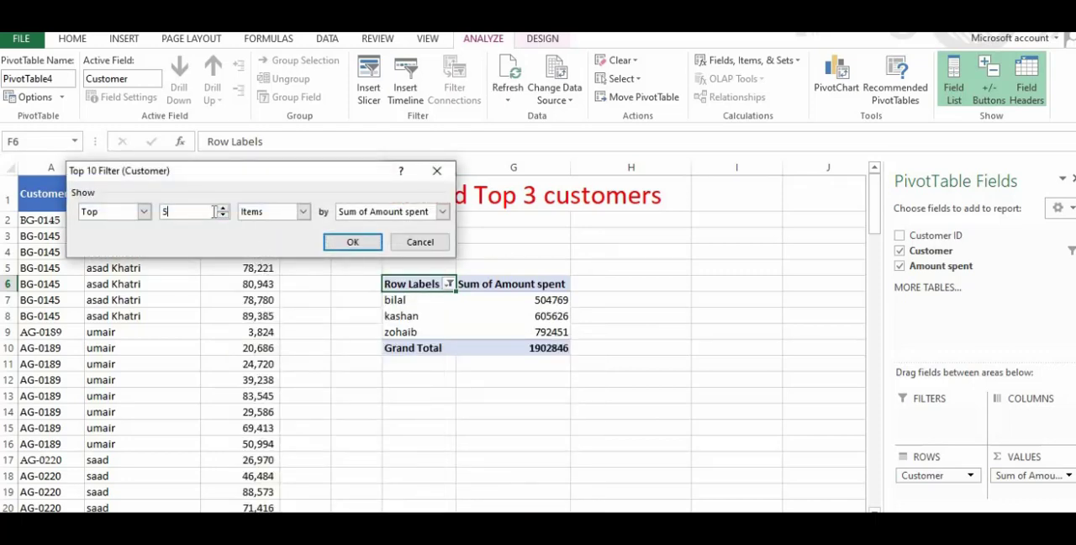
left_click(351, 243)
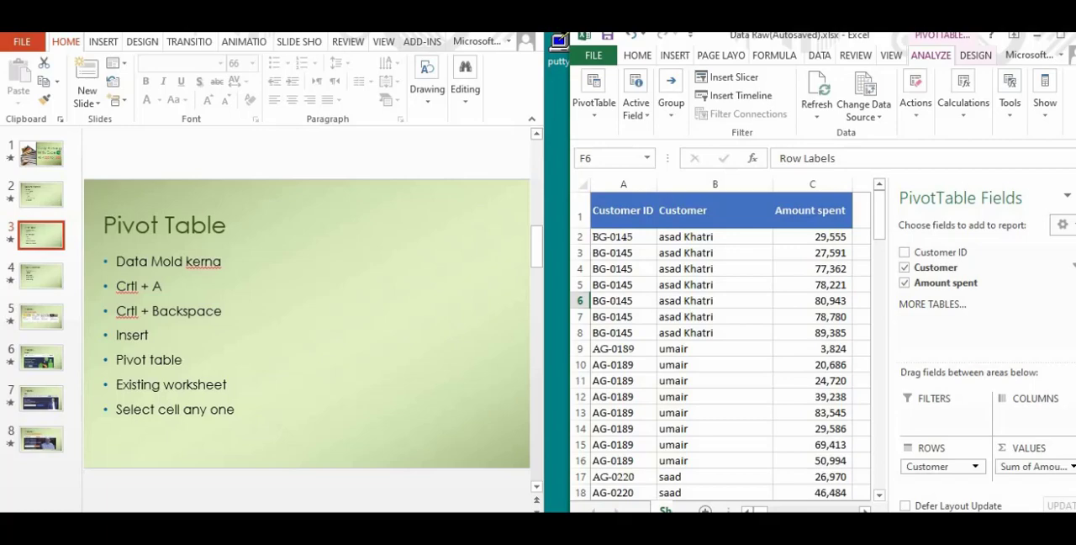
Switch to PowerPoint, present the Pivot Table slide through its bullet points, and advance to the first bullet of the Top3 Customers slide
left_click(393, 518)
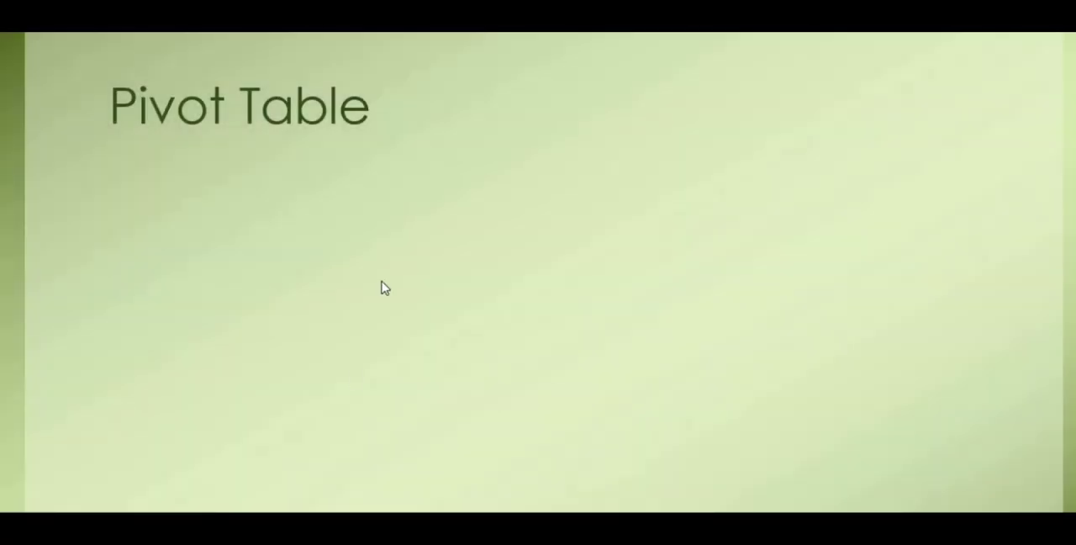
left_click(388, 288)
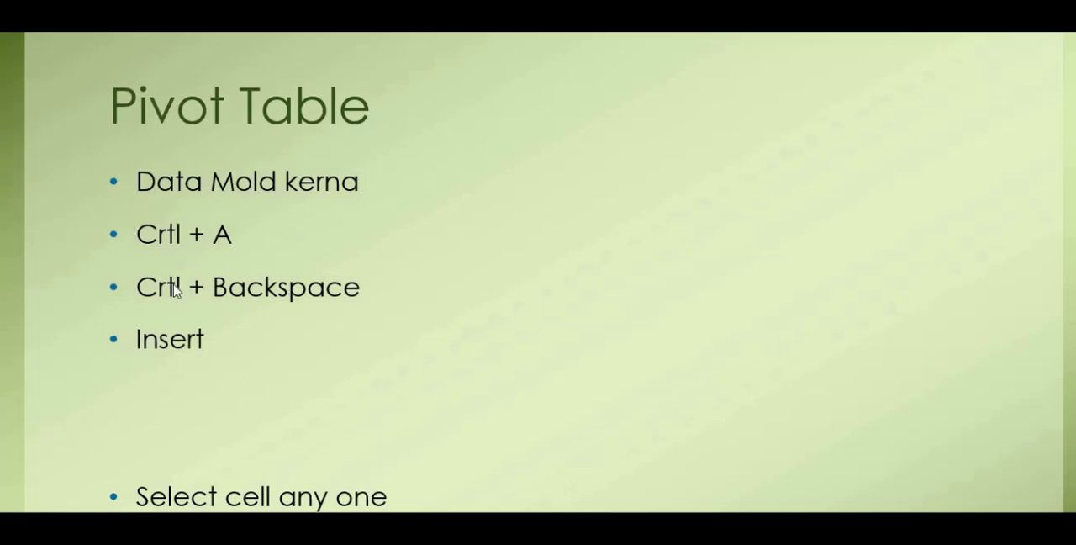
left_click(224, 298)
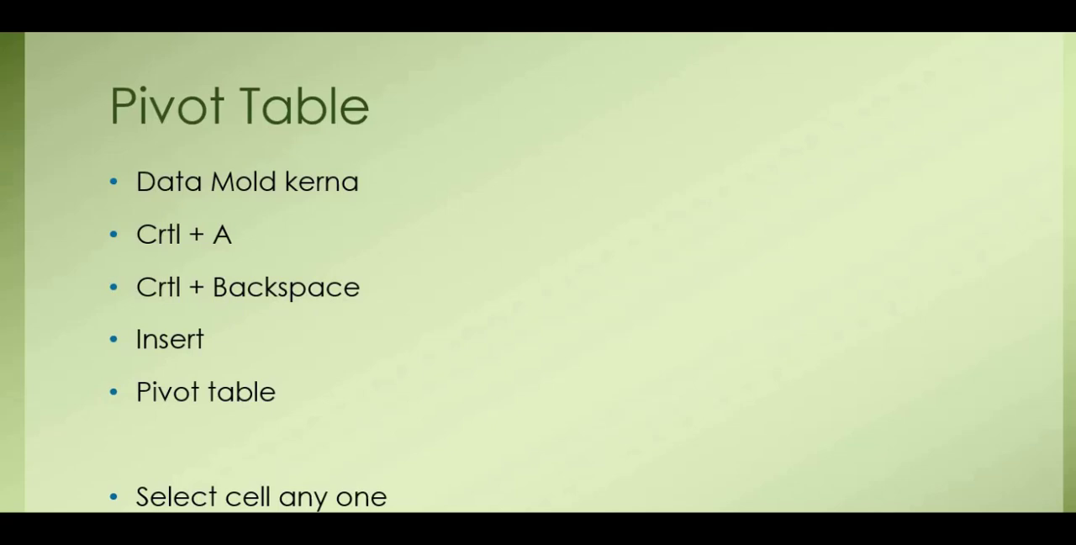
key("Right")
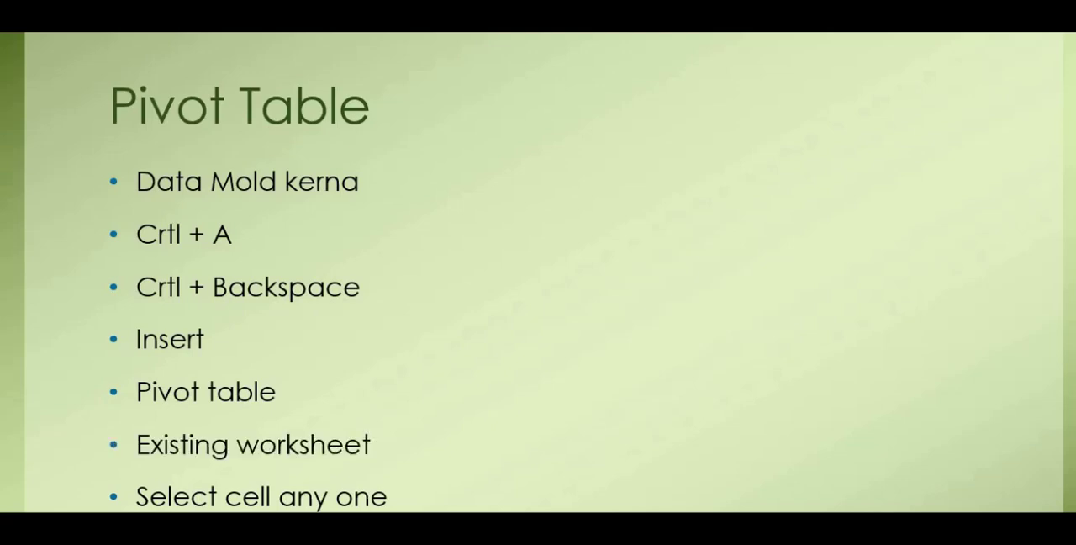
key("Right")
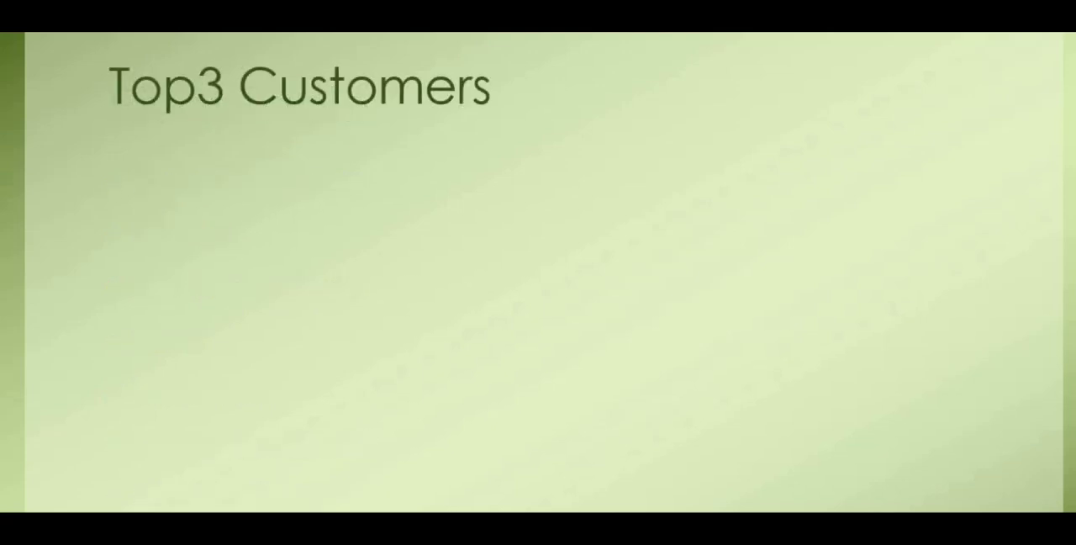
key("Right")
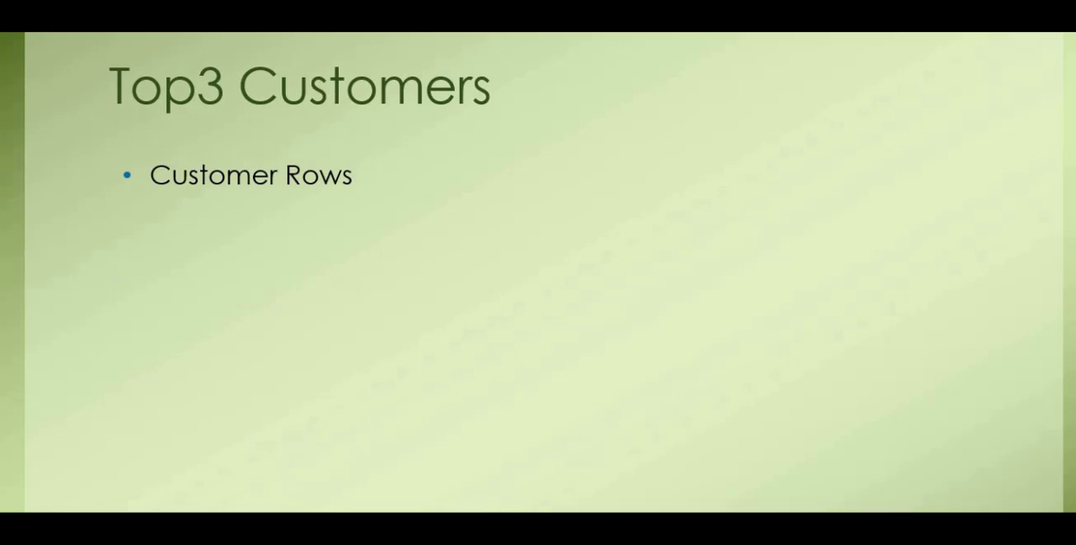